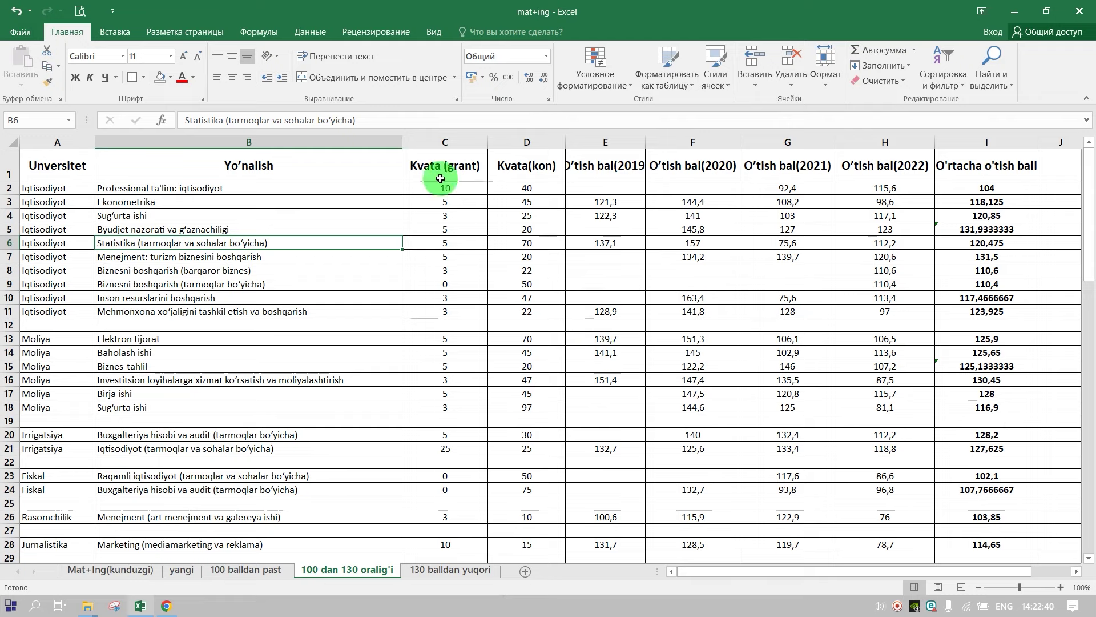
- Review the quotas and yearly and average passing scores of the Iqtisodiyot programmes from Professional ta'lim to Menejment: turizm biznesini boshqarish
click(247, 188)
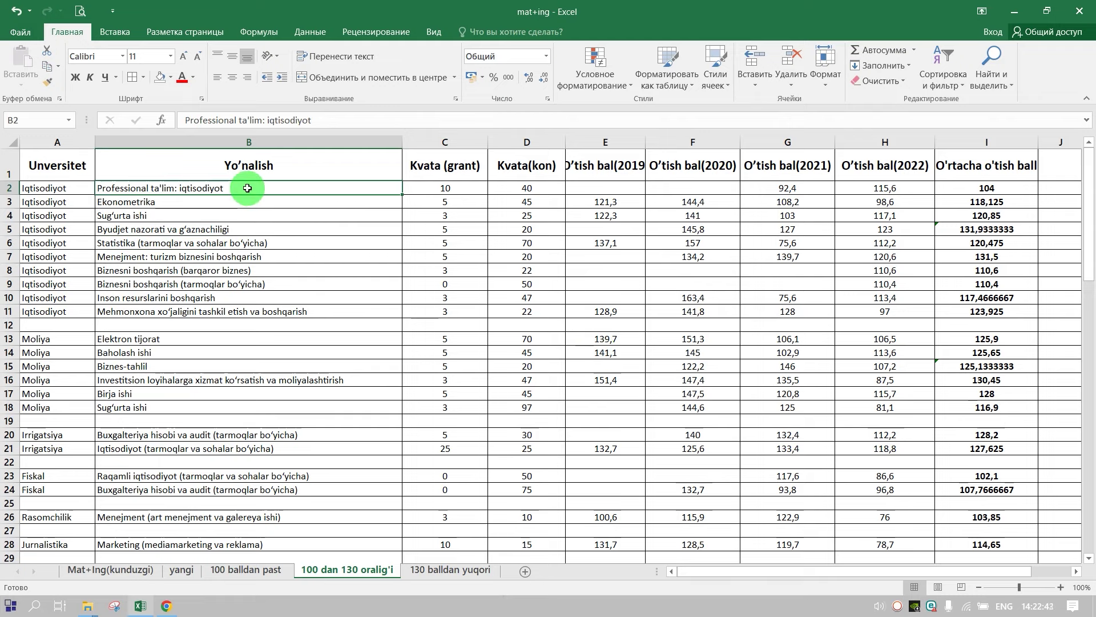
drag(439, 188, 526, 194)
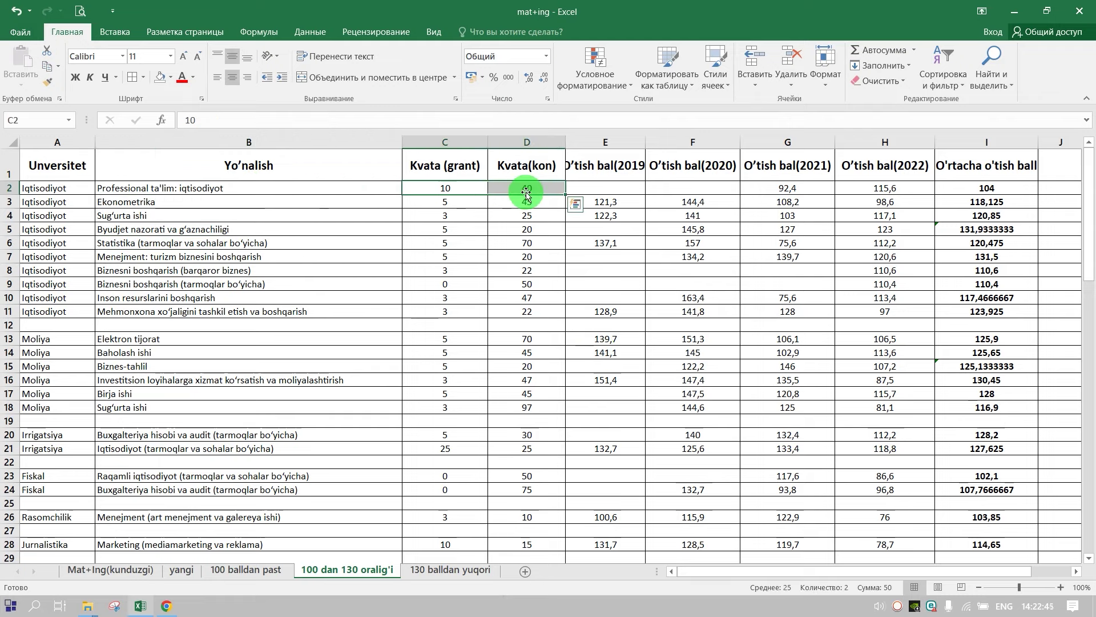
drag(953, 189, 949, 201)
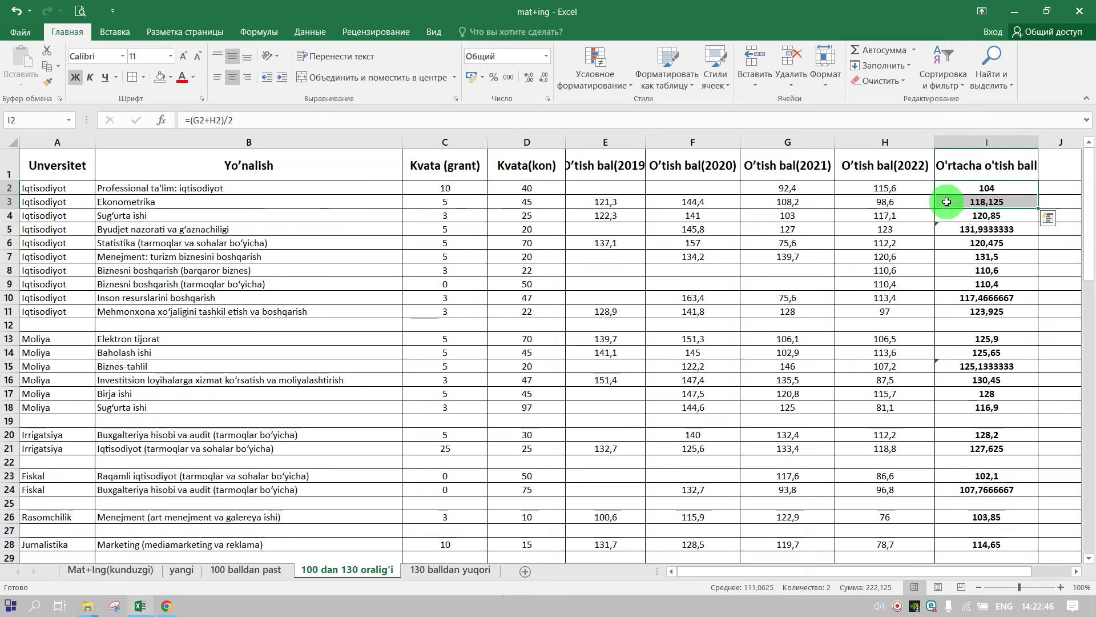
click(143, 242)
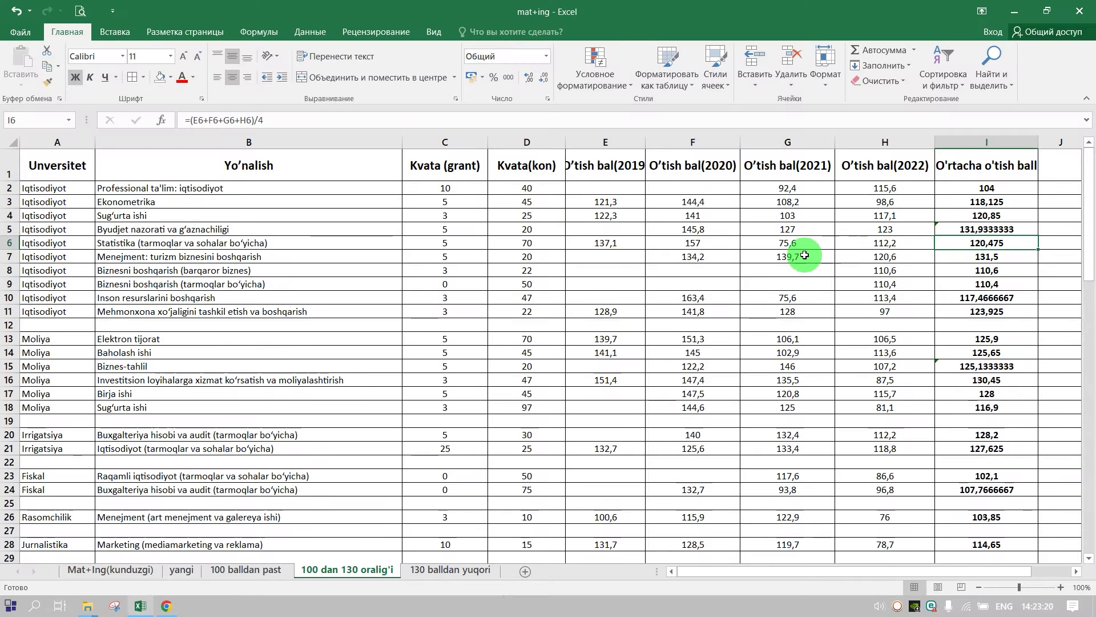
click(692, 257)
- Examine the grant and contract quotas and passing scores of the two Biznesni boshqarish programmes at Iqtisodiyot
click(233, 311)
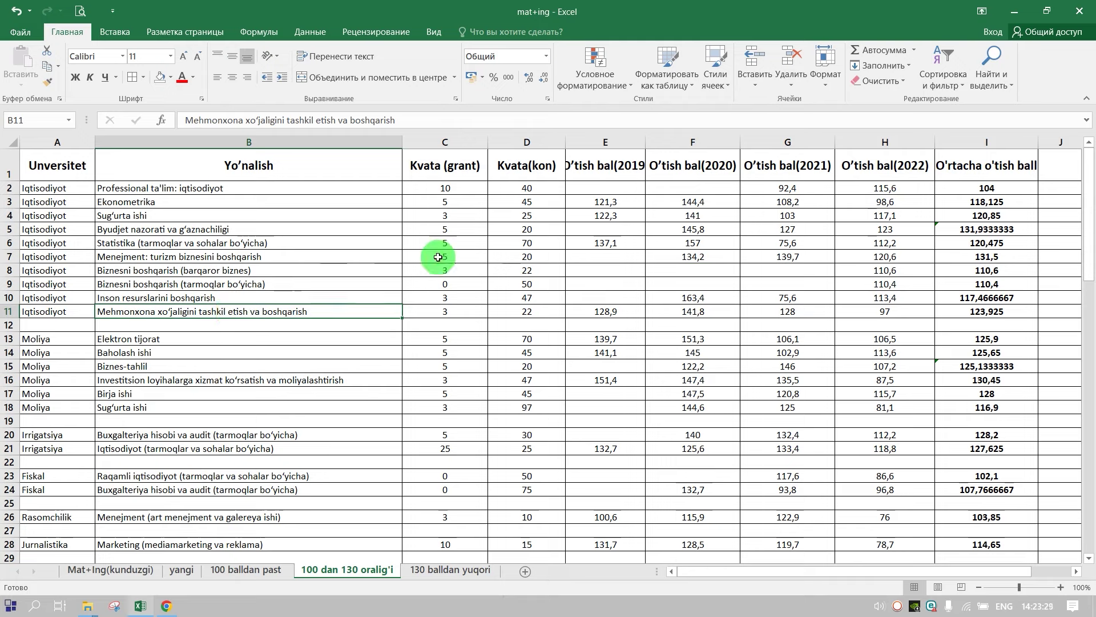
click(526, 284)
click(759, 269)
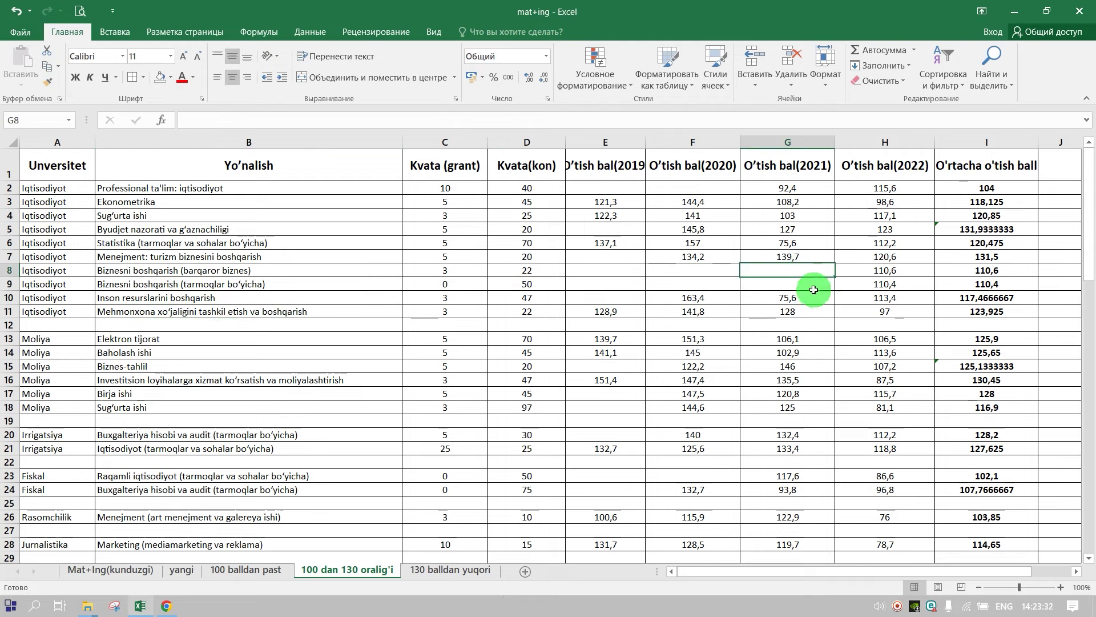
click(617, 272)
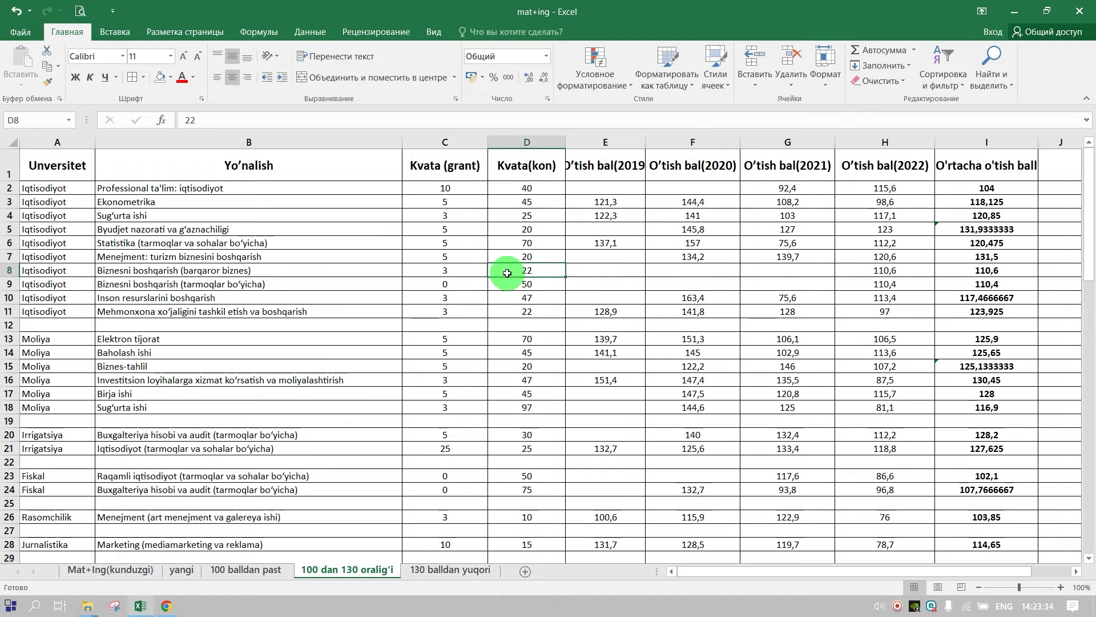
drag(346, 272, 518, 289)
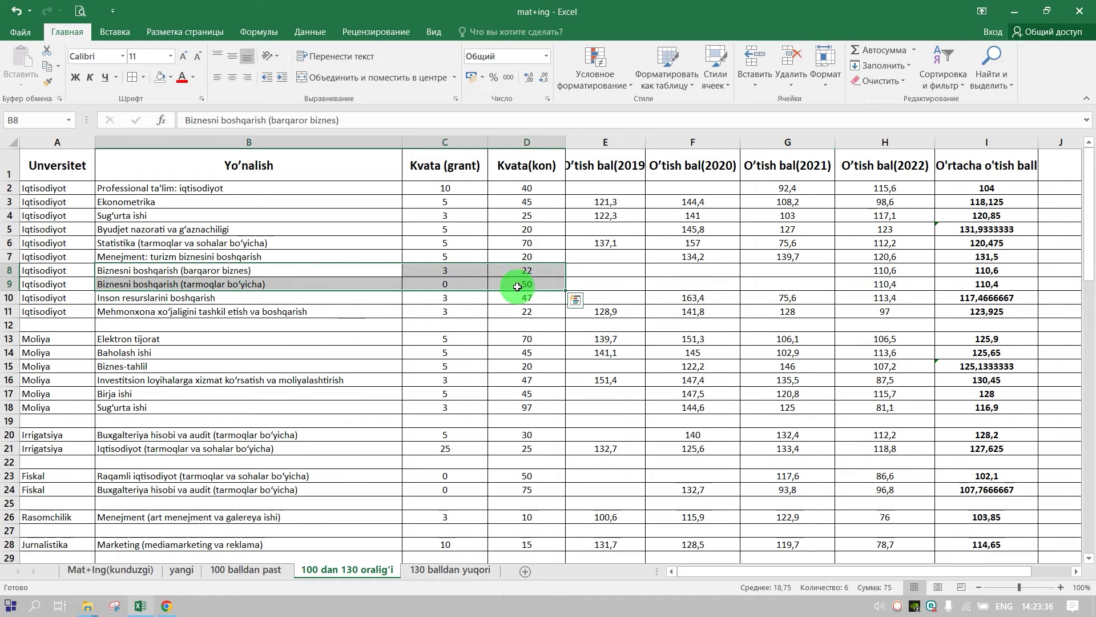
click(518, 286)
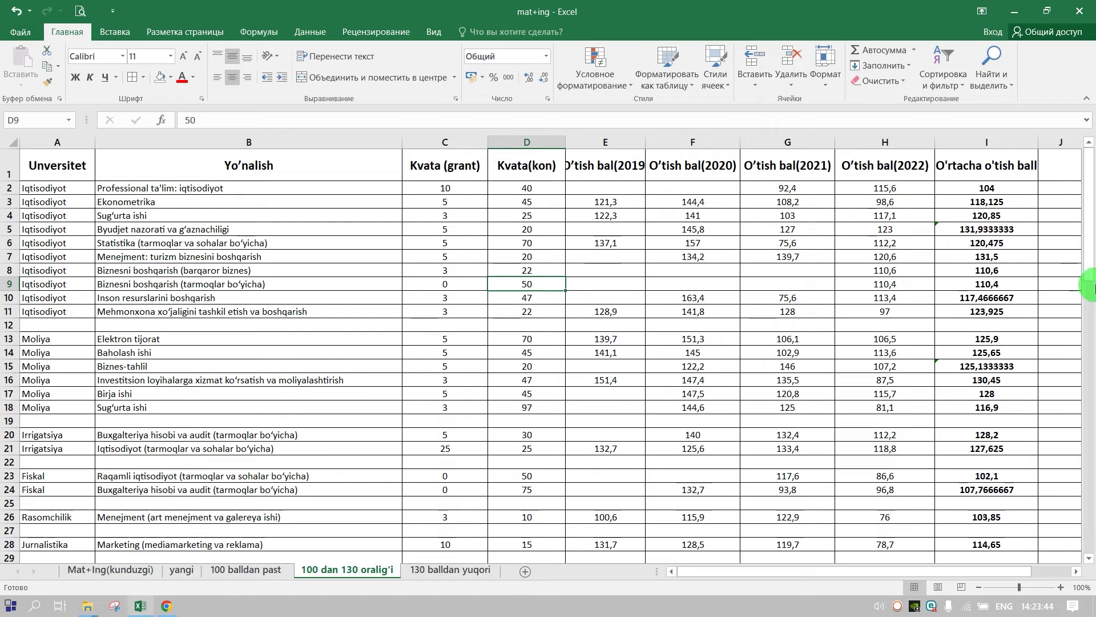
click(981, 283)
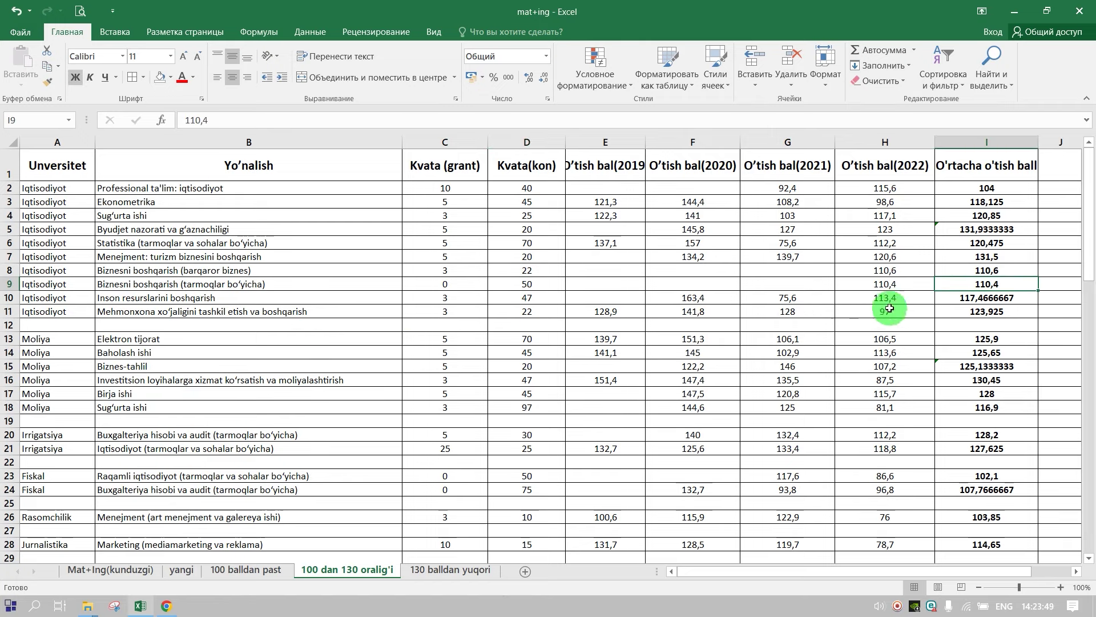
- Compare the average passing scores and quotas of Inson resurslarini boshqarish and Mehmonxona xo'jaligini tashkil etish va boshqarish
drag(971, 311, 965, 298)
drag(605, 292, 245, 318)
click(235, 317)
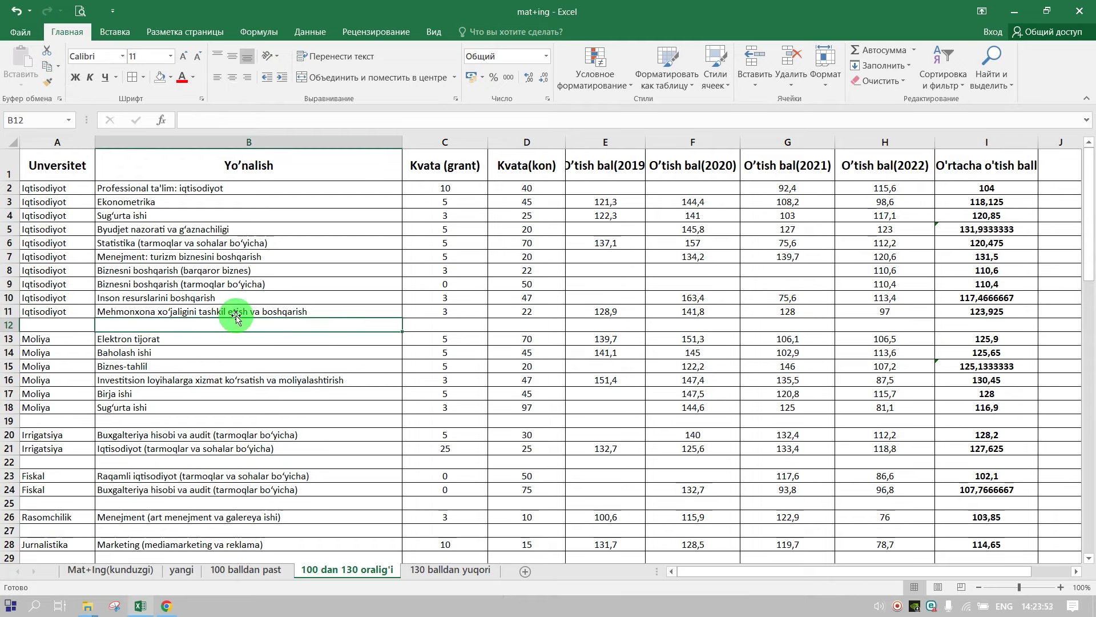
click(974, 311)
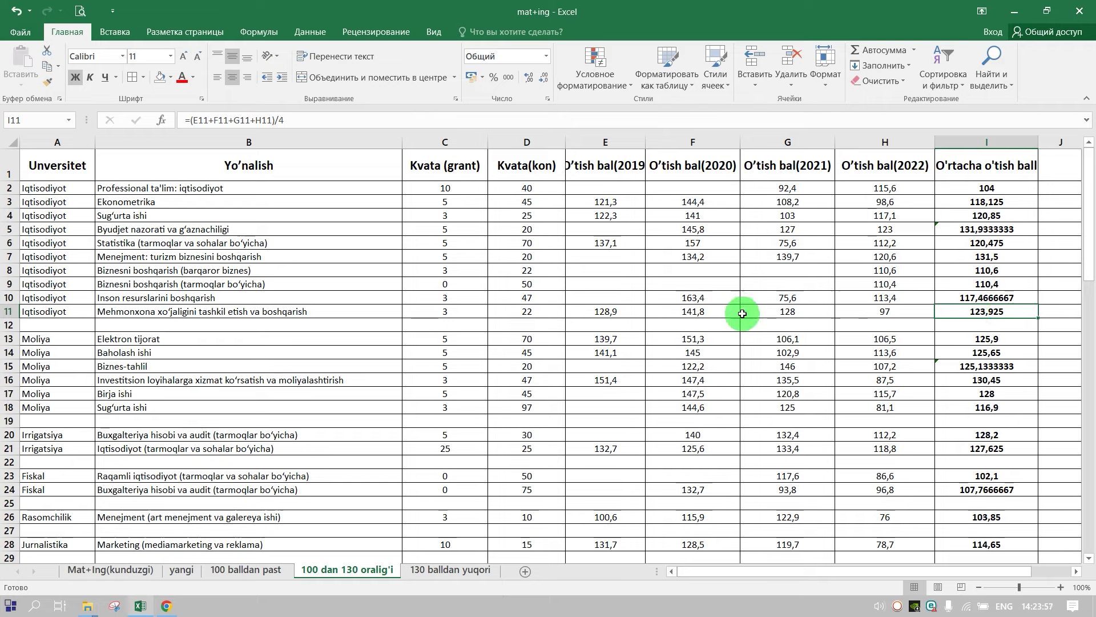
drag(542, 298, 385, 321)
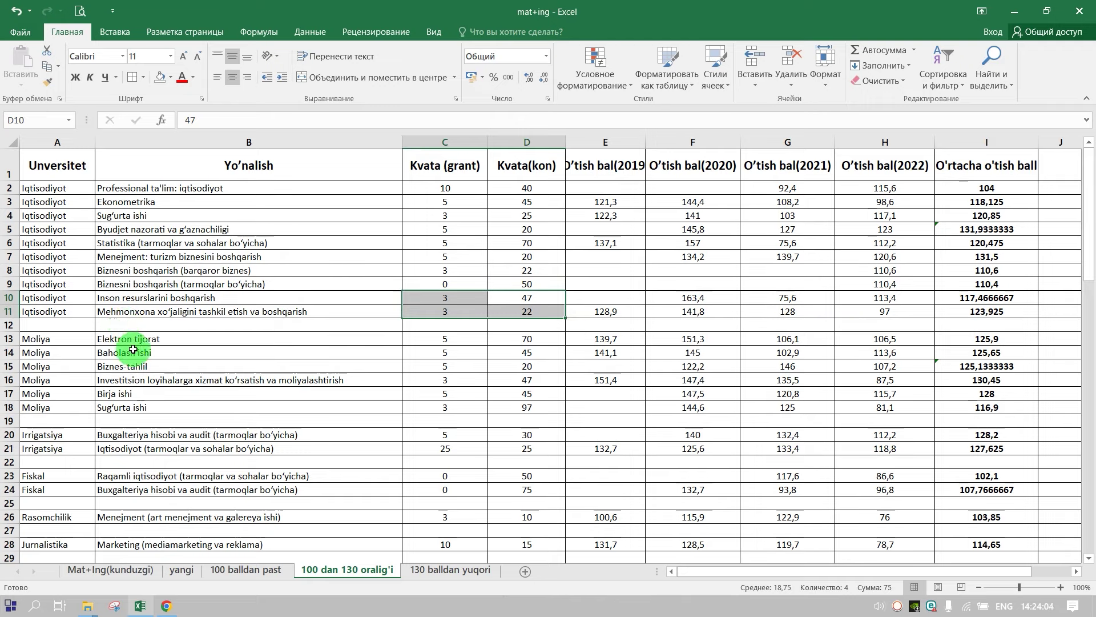
- Review the quotas, yearly passing scores and average score of the Elektron tijorat programme at Moliya
scroll(197, 362, down, 1)
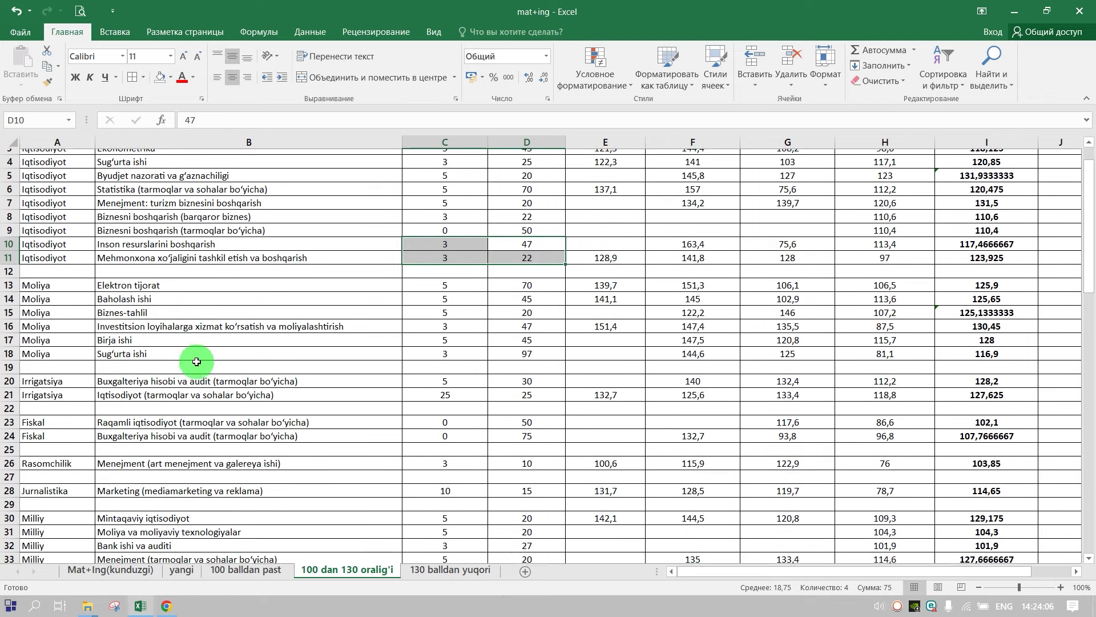
click(113, 284)
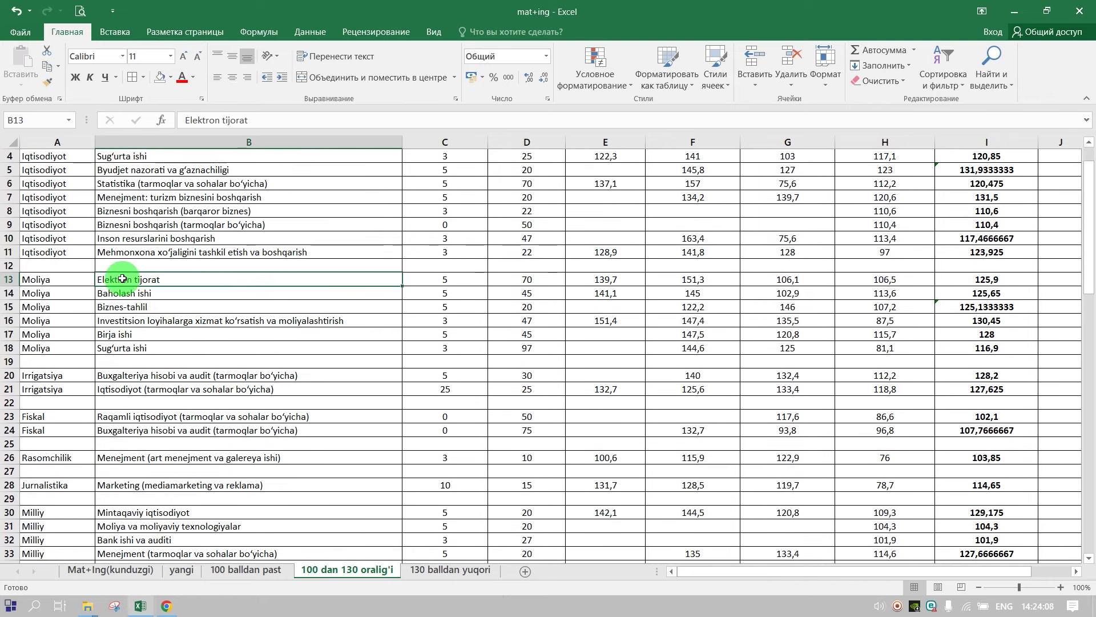
click(444, 284)
drag(444, 285, 505, 288)
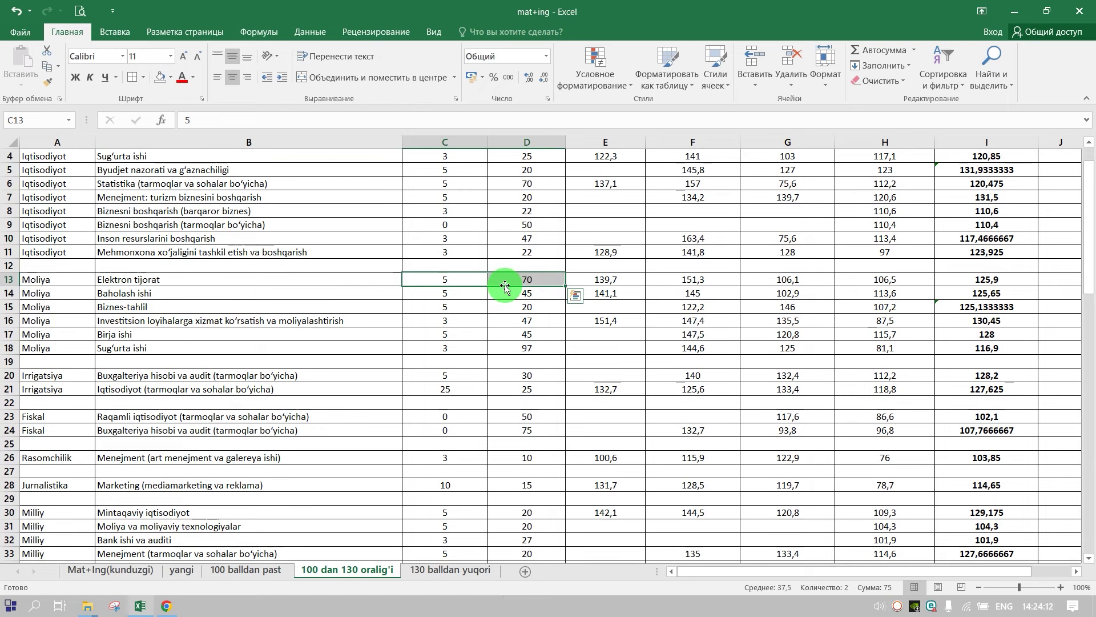
click(986, 279)
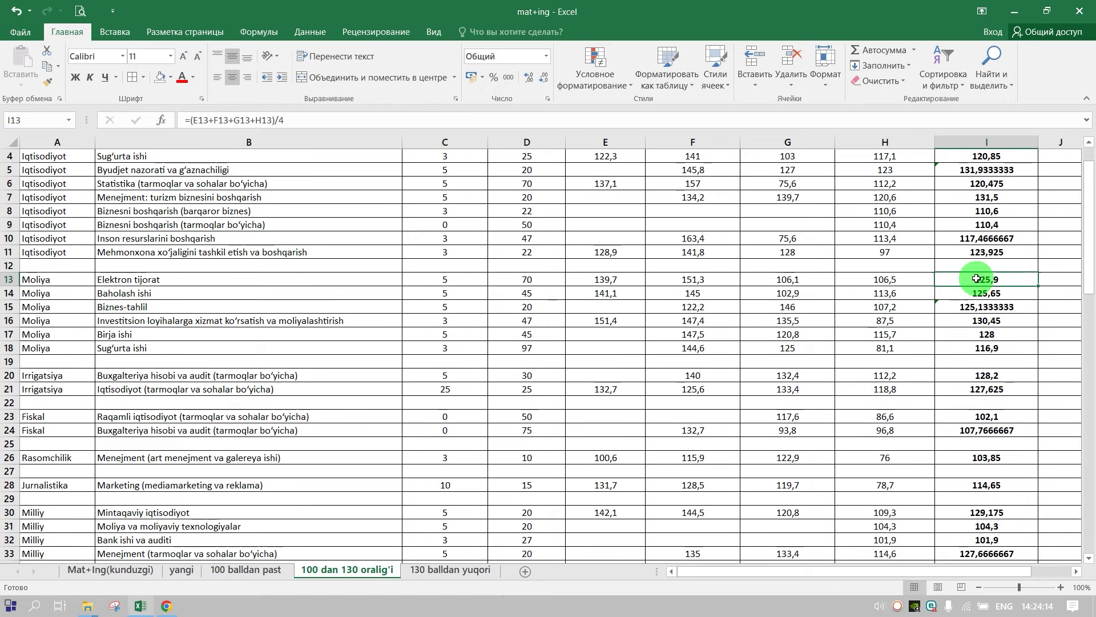
drag(628, 279, 833, 280)
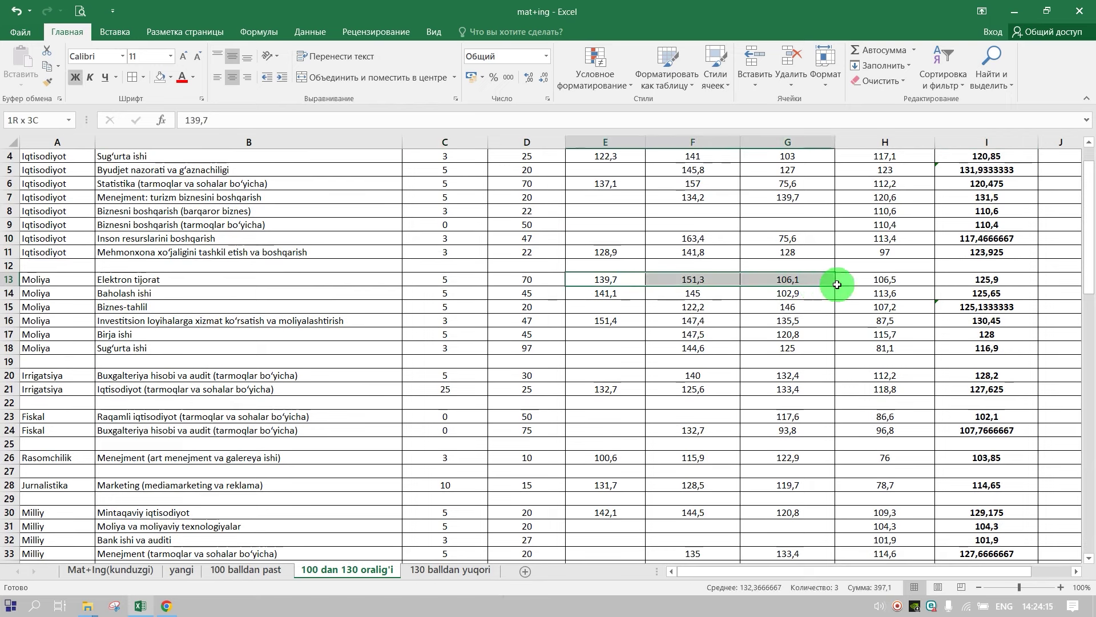
click(986, 279)
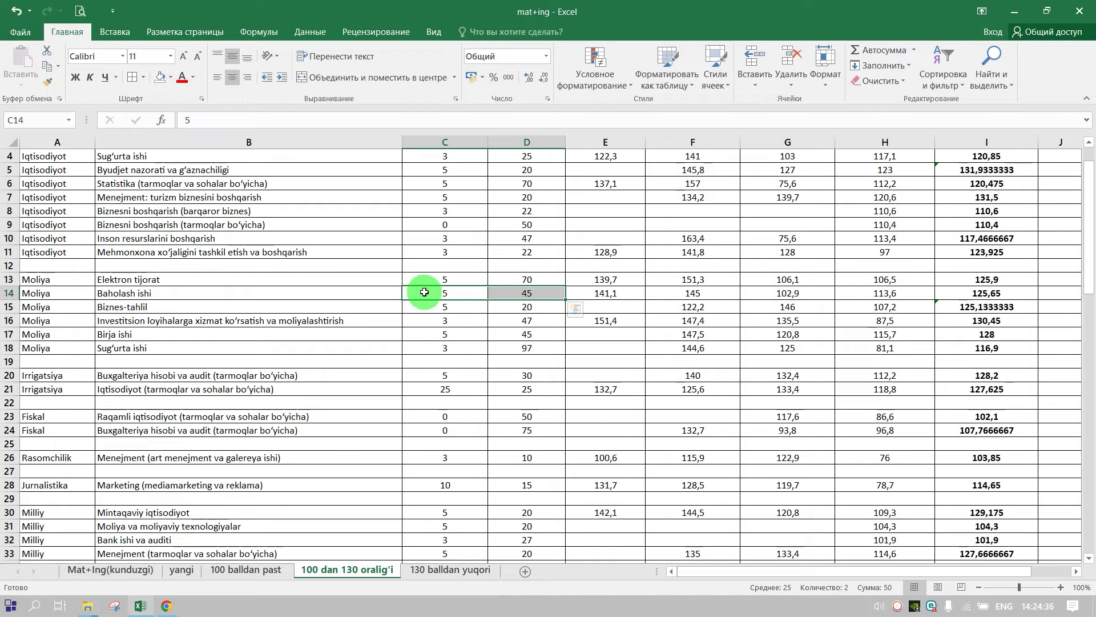
- Look over the remaining Moliya programmes from Baholash ishi to Sug'urta ishi, checking the average score of Baholash ishi
click(949, 295)
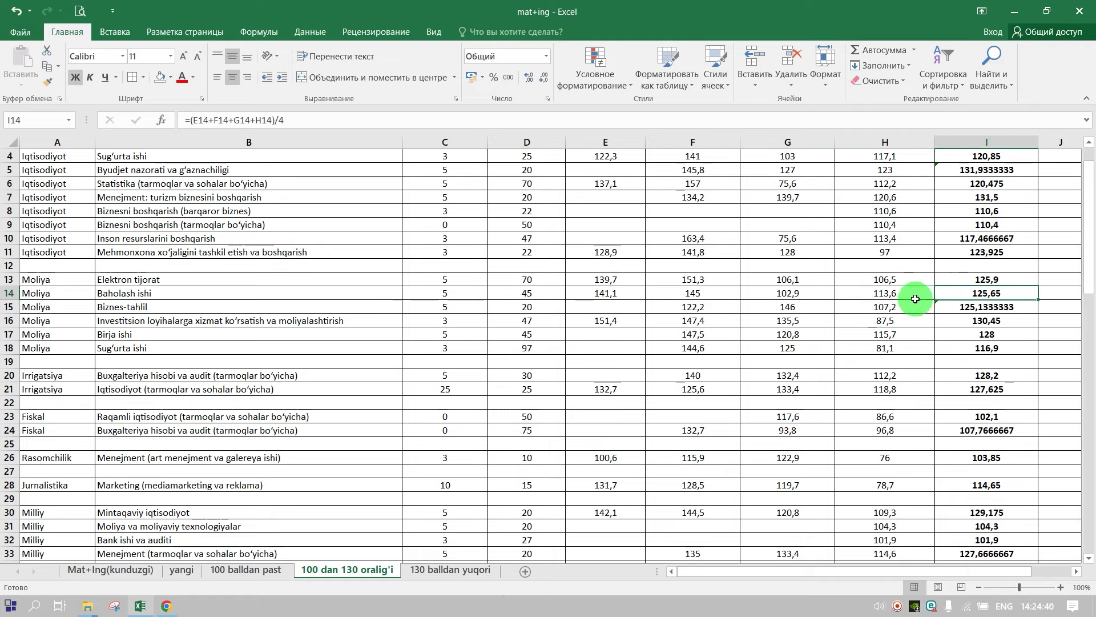
click(278, 322)
click(147, 351)
drag(182, 292, 183, 344)
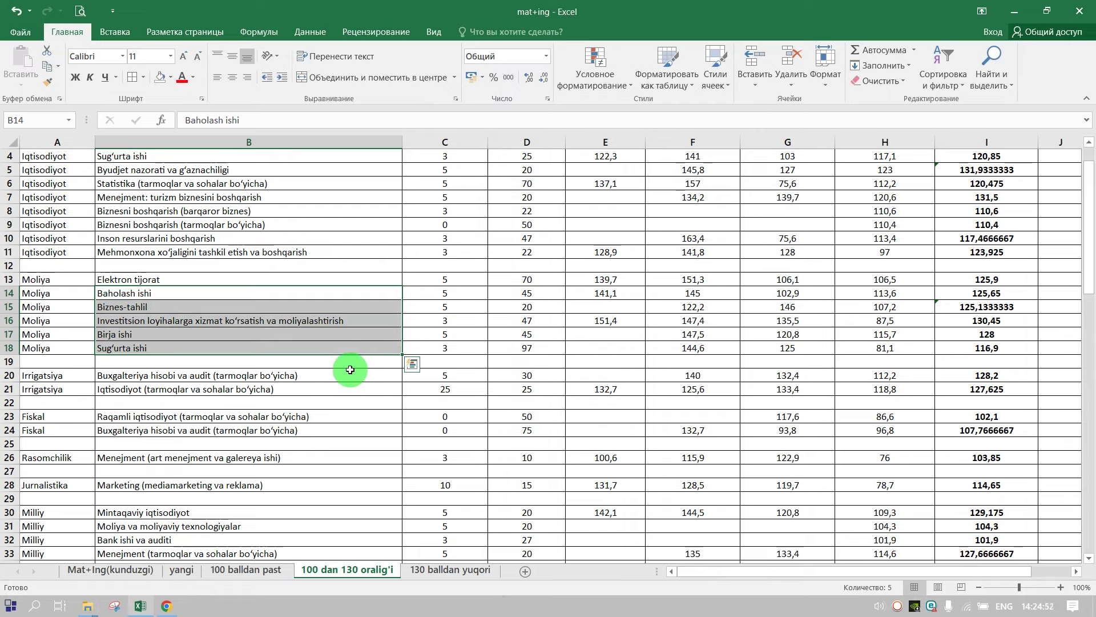
- Review the Irrigatsiya programmes and examine the contract quotas and average passing scores of the two Fiskal programmes
click(248, 402)
scroll(234, 403, down, 2)
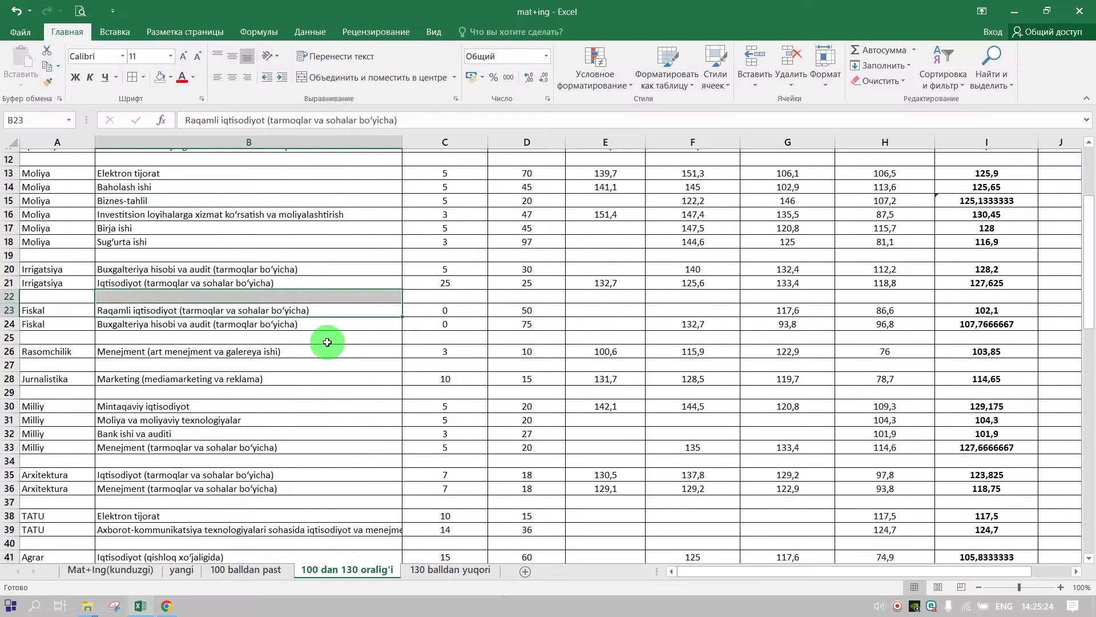
scroll(328, 342, down, 1)
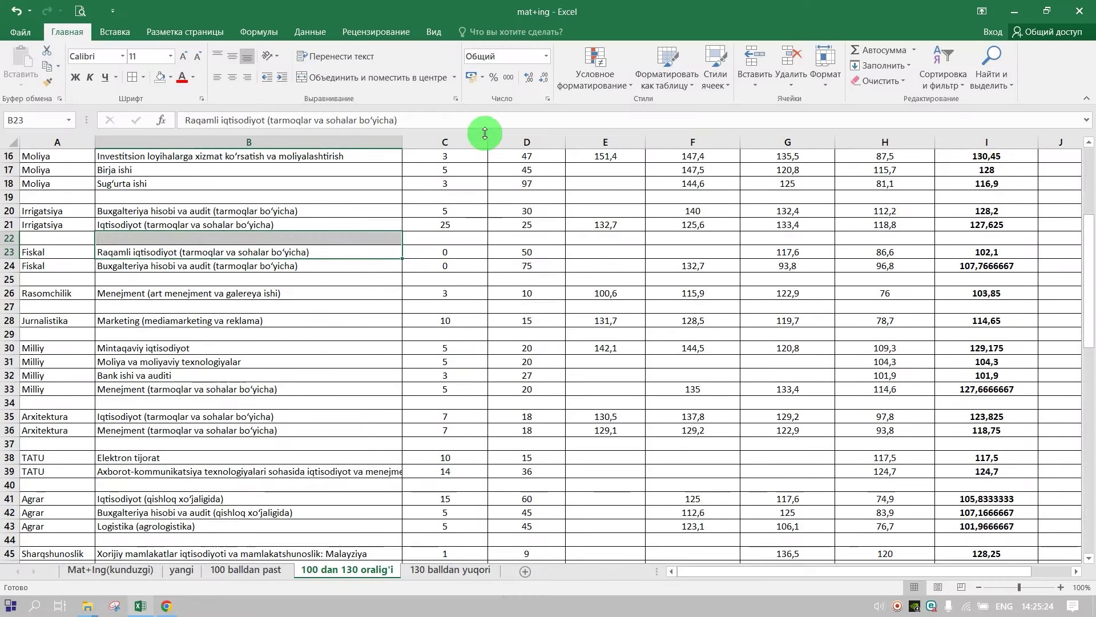
click(70, 234)
click(72, 222)
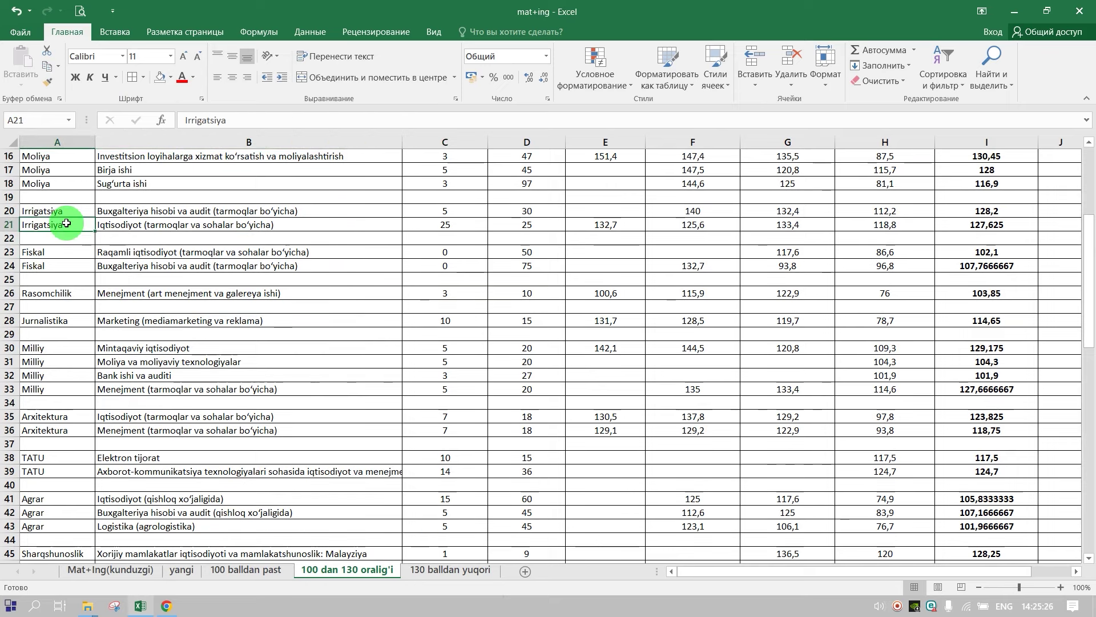
click(64, 253)
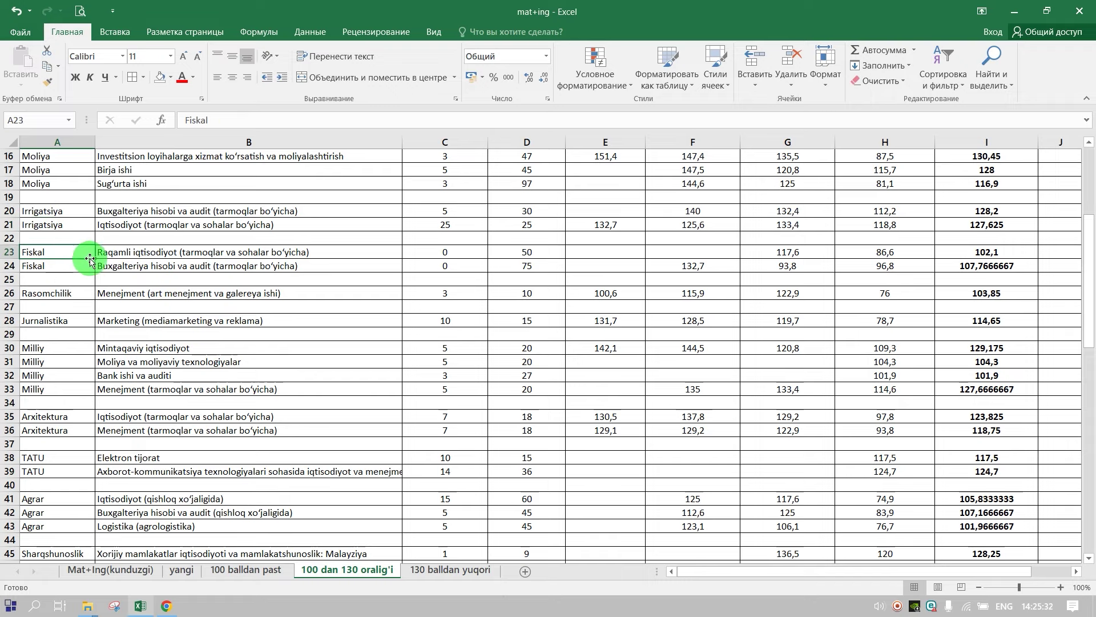
click(183, 255)
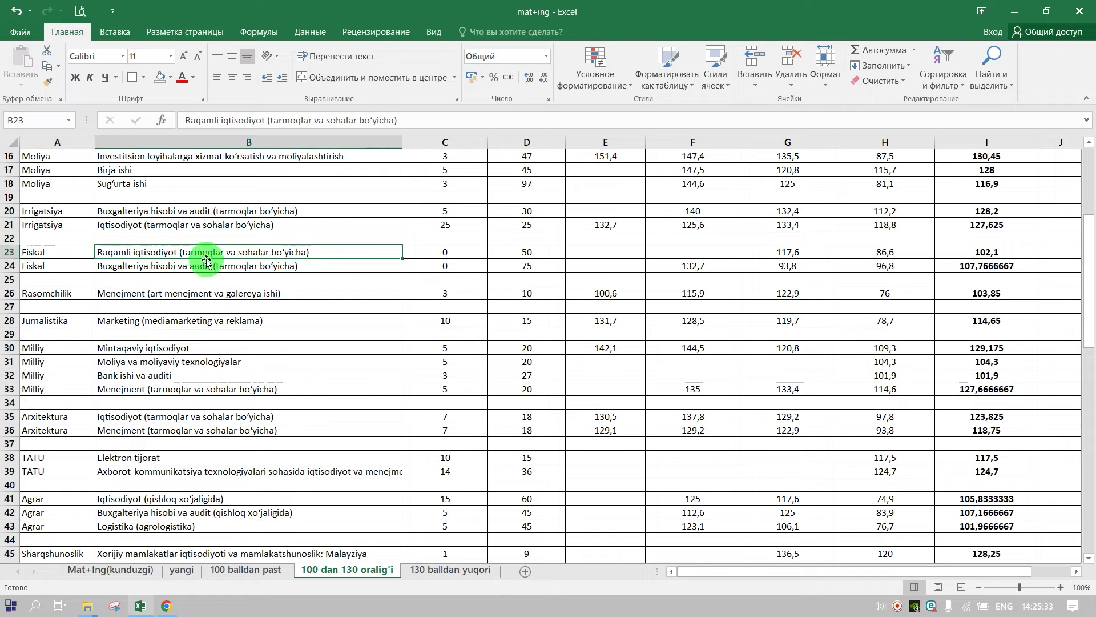
click(510, 250)
click(499, 266)
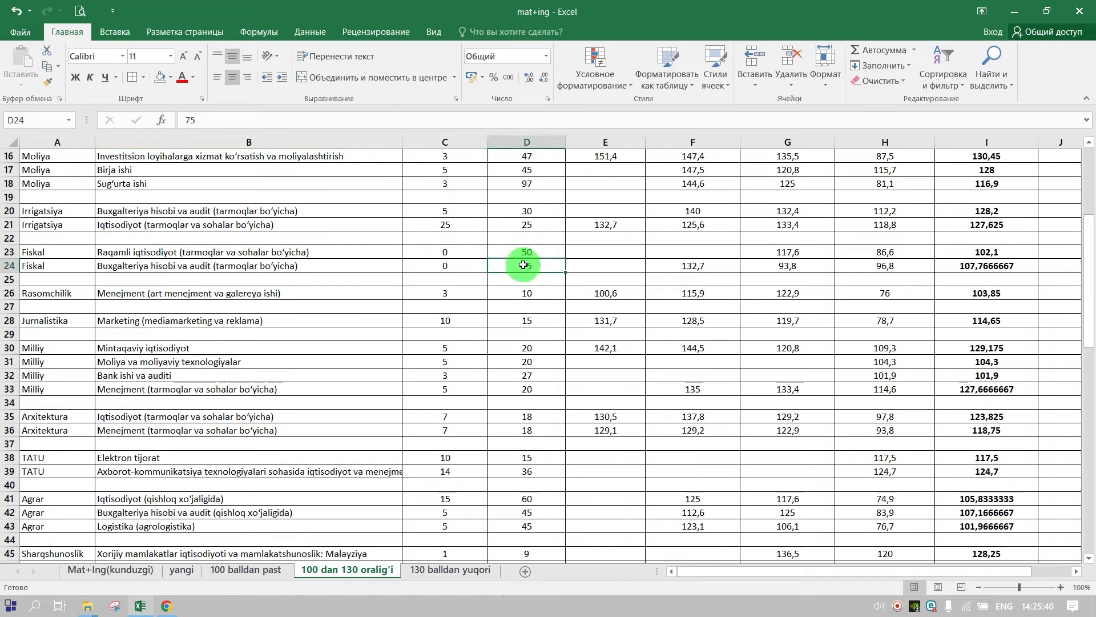
drag(961, 251, 958, 273)
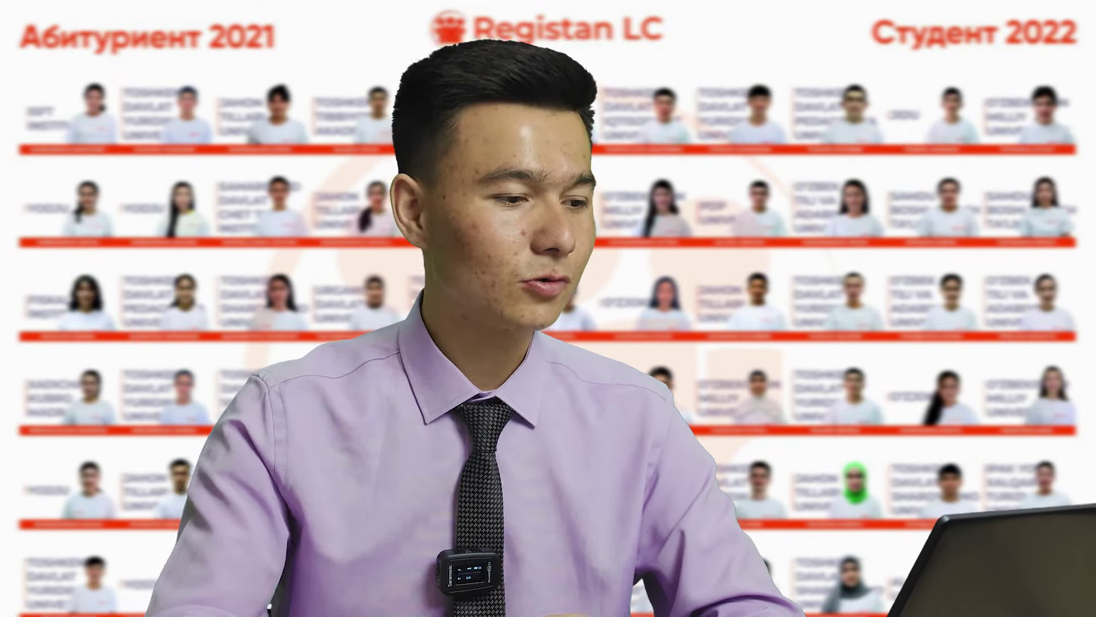
- Check the average passing score and the grant and contract quotas of the Jurnalistika marketing programme
click(210, 239)
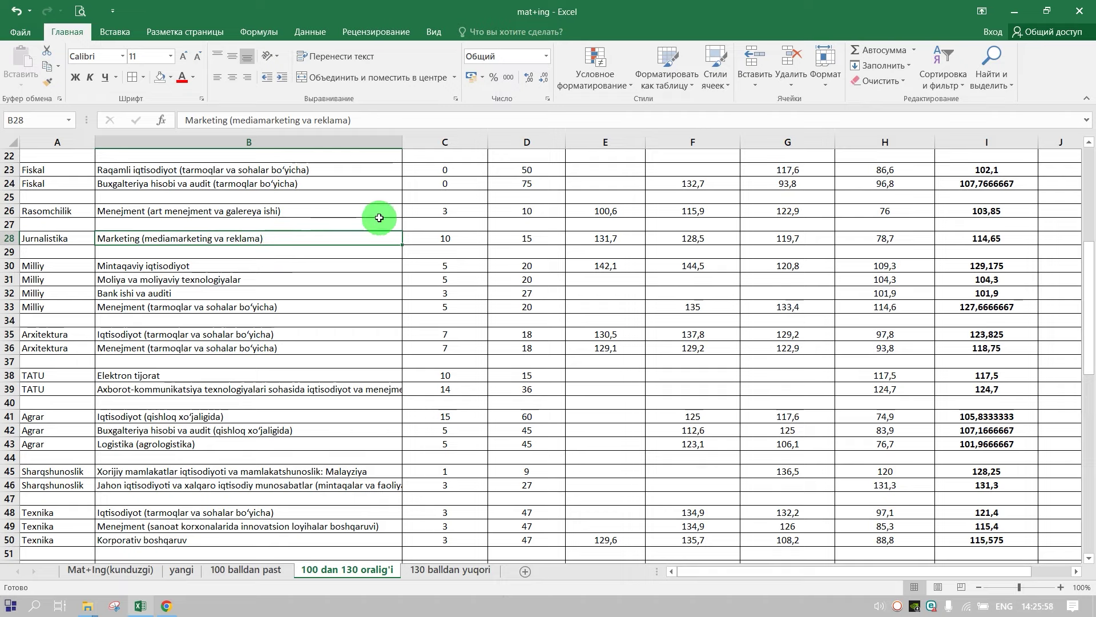
click(954, 241)
drag(475, 240, 529, 238)
- Examine the quotas and average passing scores of the Milliy programmes, starting with Mintaqaviy iqtisodiyot
scroll(298, 291, down, 1)
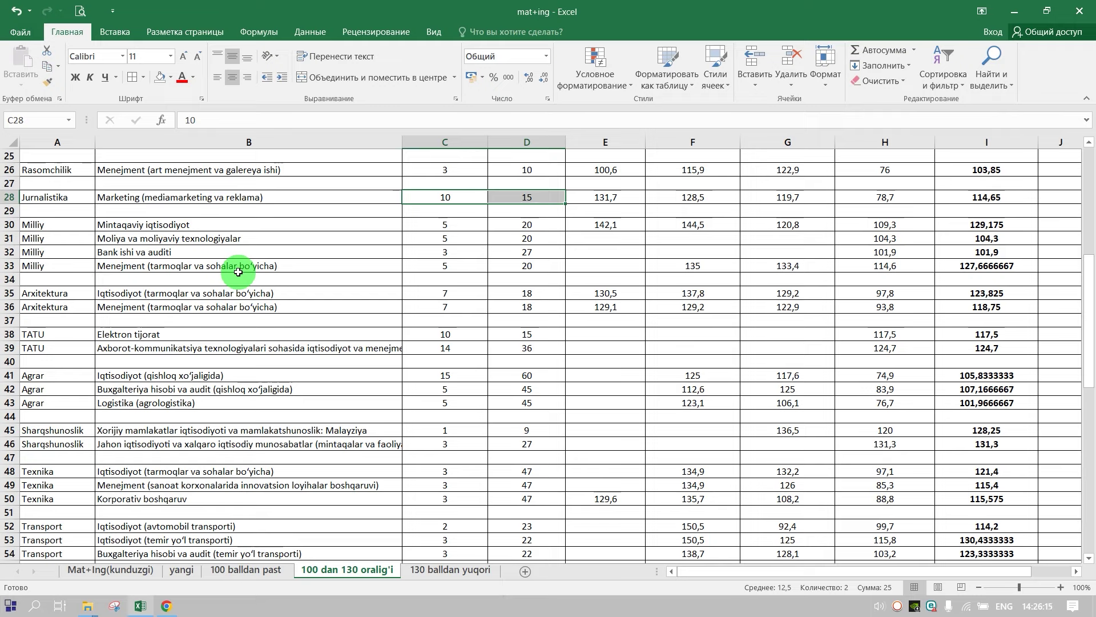
click(121, 225)
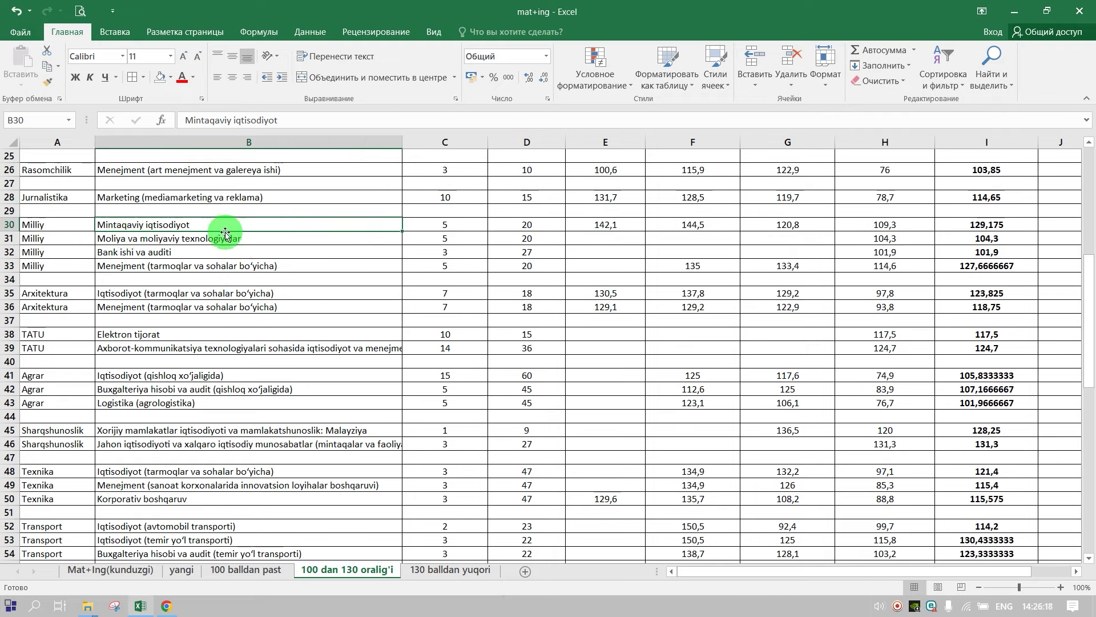
click(464, 220)
drag(464, 219, 510, 223)
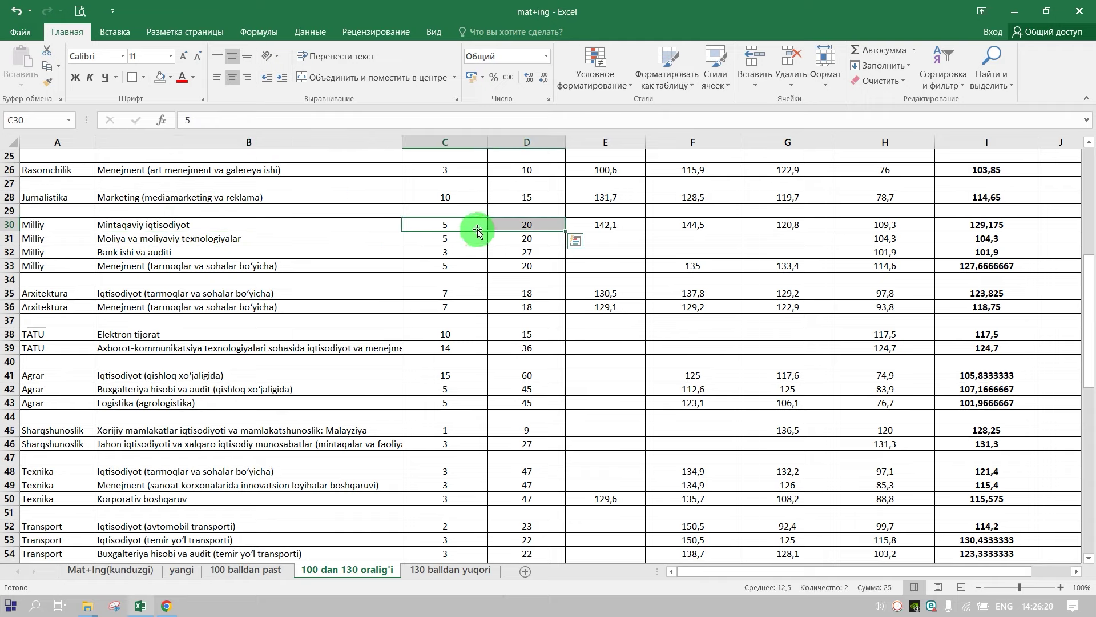
click(991, 229)
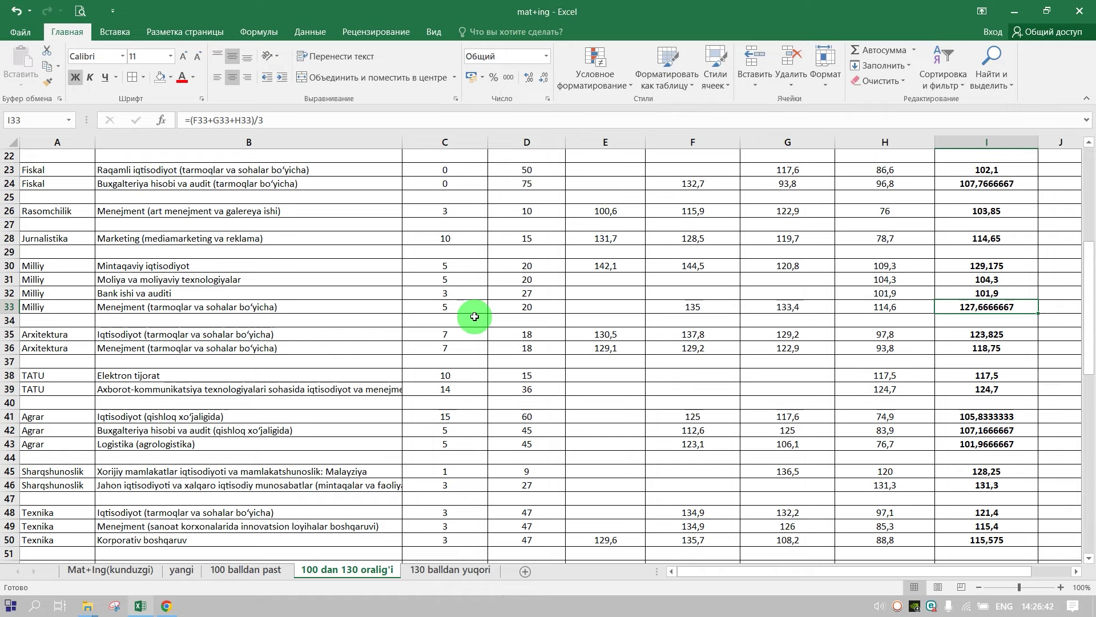
scroll(360, 384, down, 5)
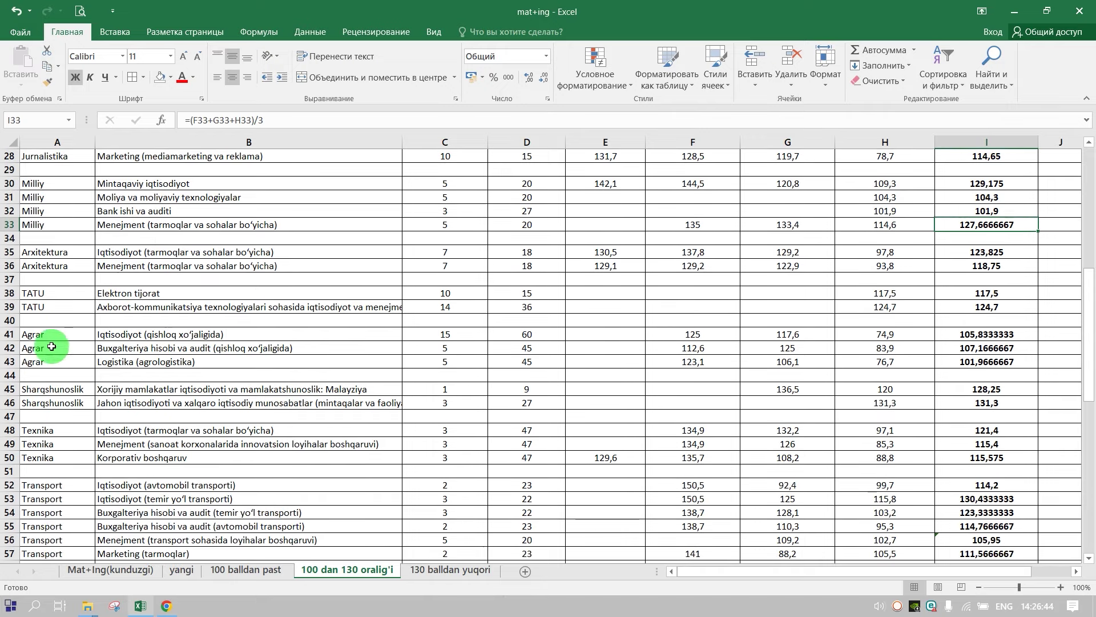
scroll(51, 357, up, 3)
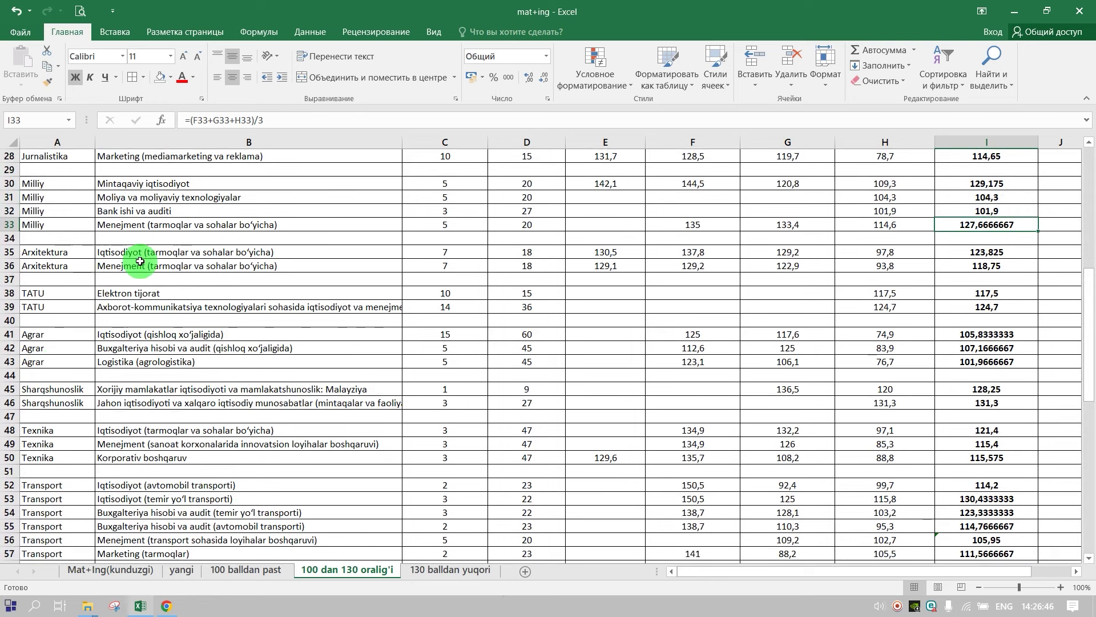
- Examine the contract quota of the Arxitektura Iqtisodiyot programme and the average passing score of the Arxitektura Menejment programme
click(144, 255)
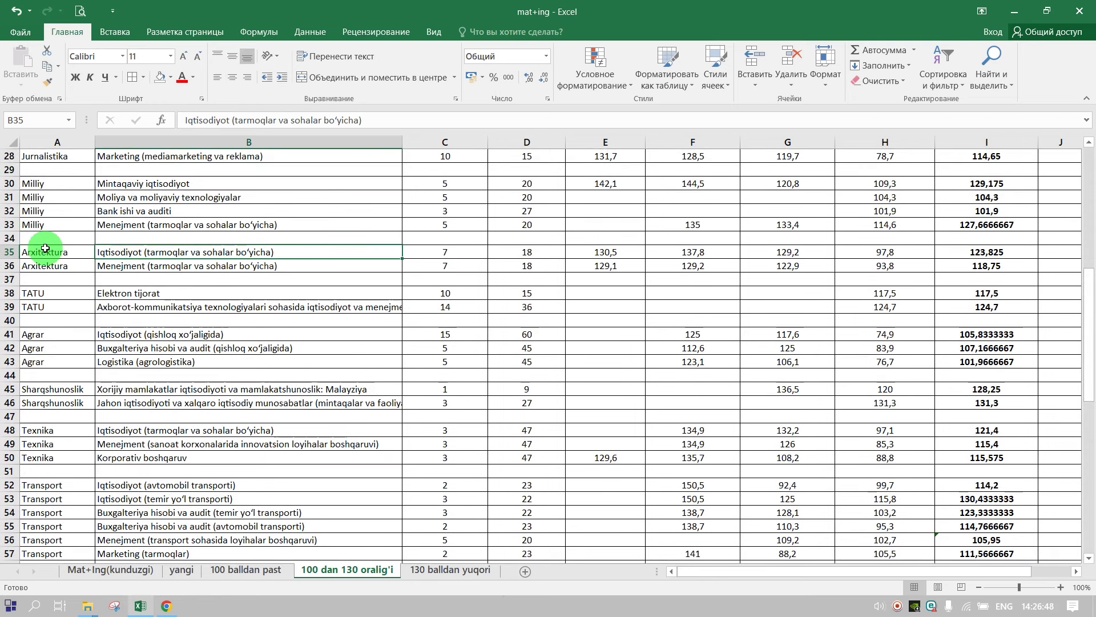
click(490, 252)
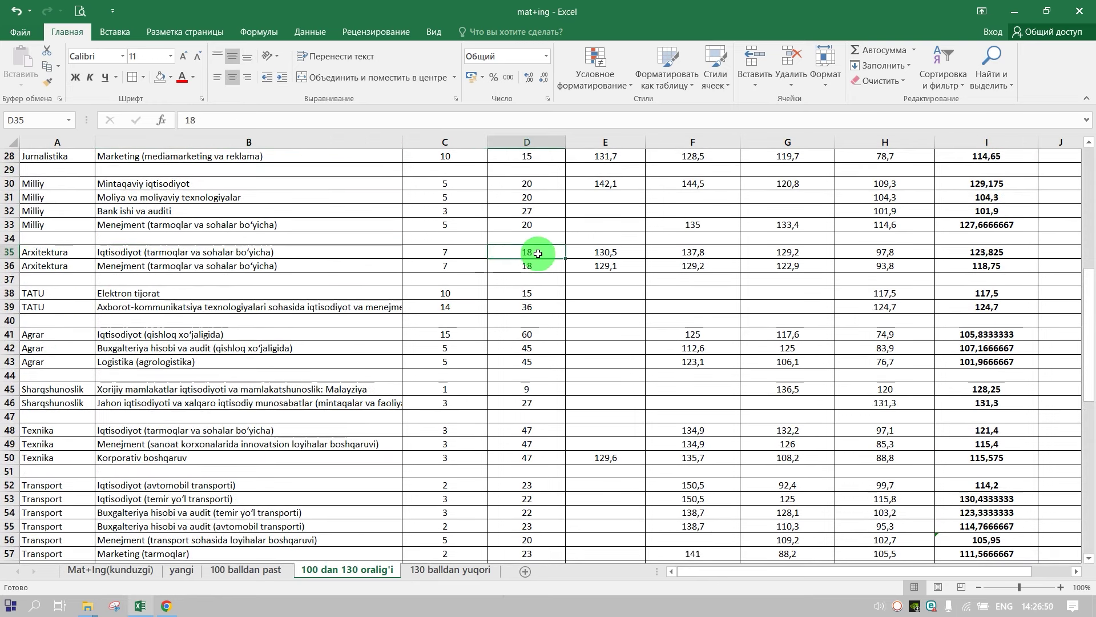
click(254, 265)
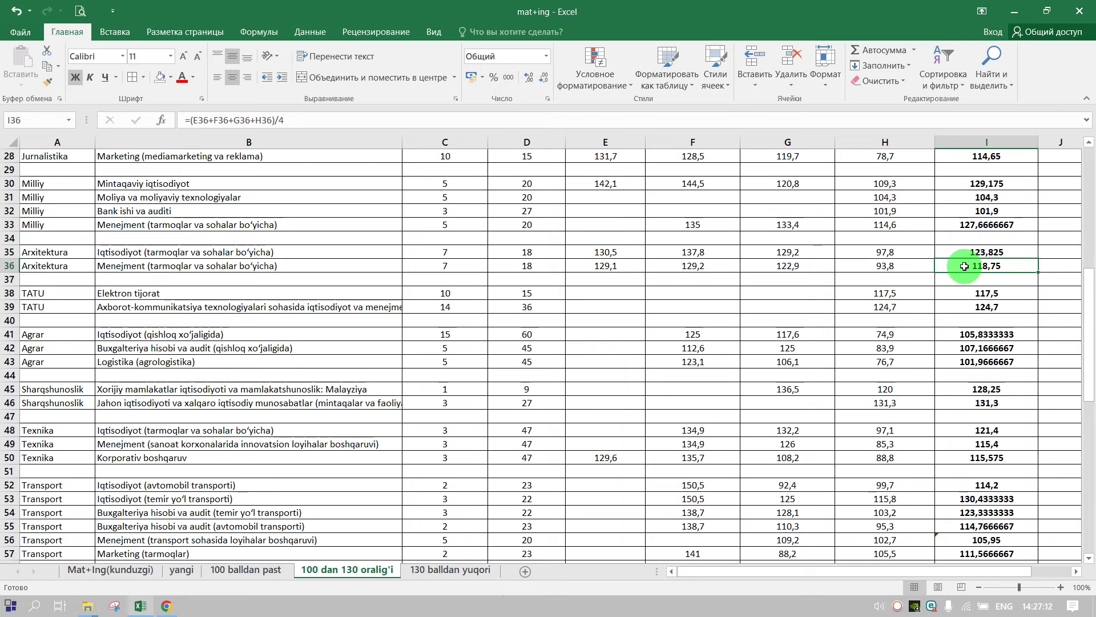
- Review the Agrar accounting and logistics programmes and compare the average passing scores of all three Agrar programmes
click(455, 348)
scroll(494, 344, down, 2)
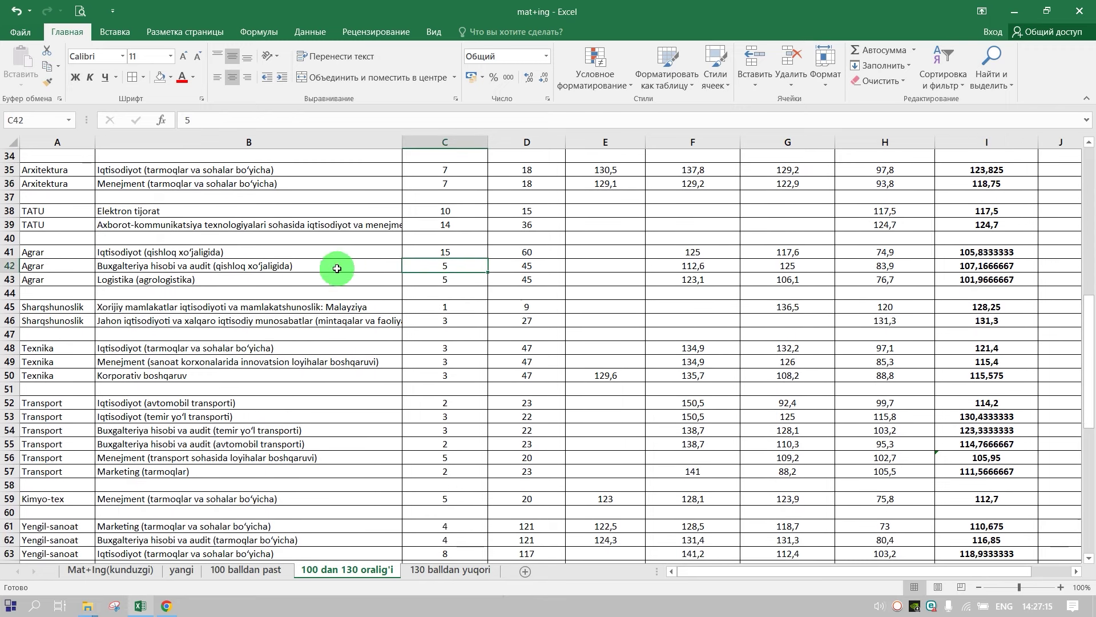
click(161, 278)
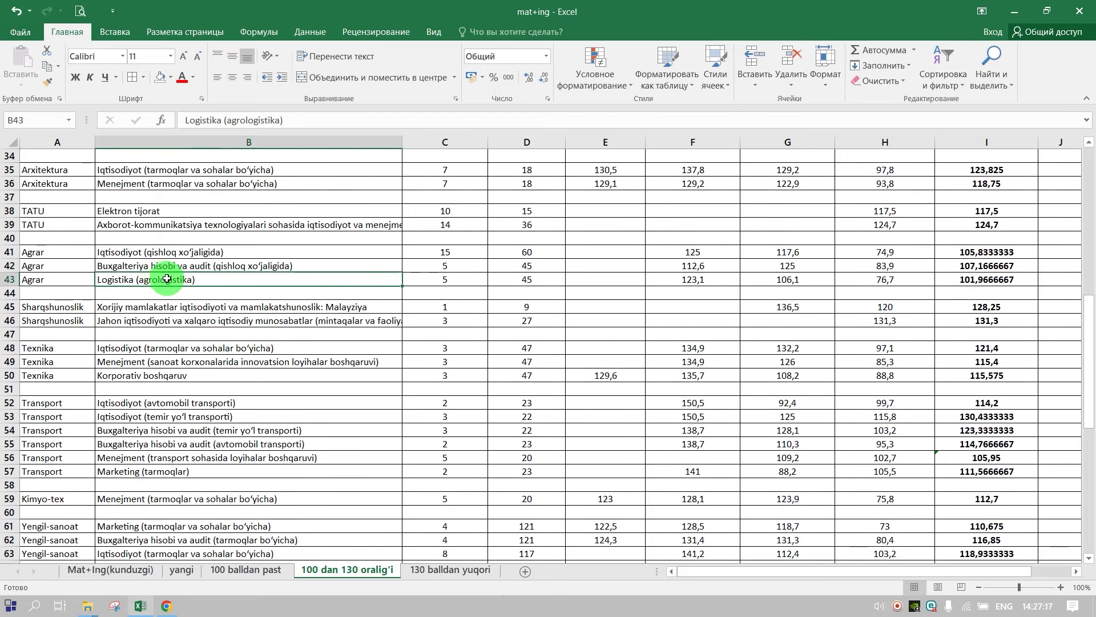
click(182, 266)
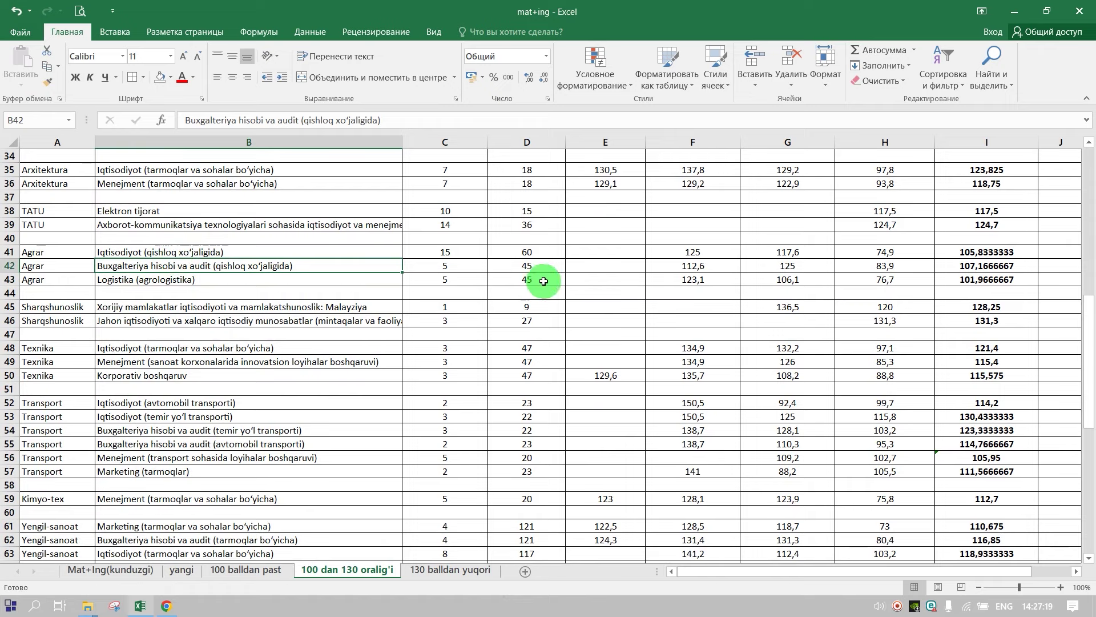
drag(967, 255, 968, 278)
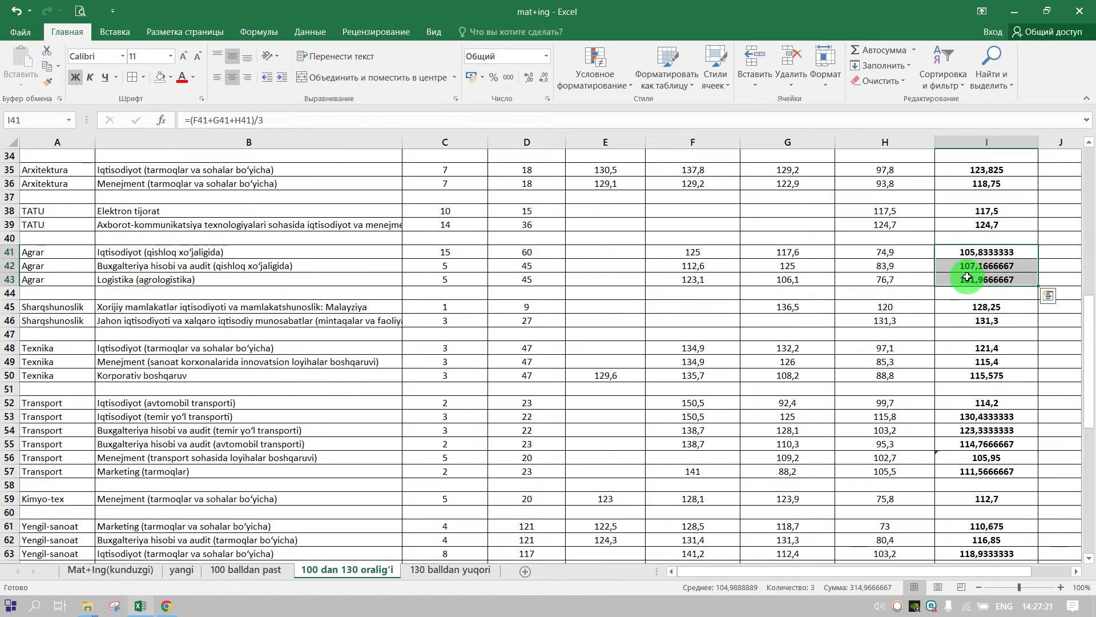
- Widen column B to show more of the Sharqshunoslik programme name Jahon iqtisodiyoti va xalqaro iqtisodiy munosabatlar
scroll(856, 288, down, 2)
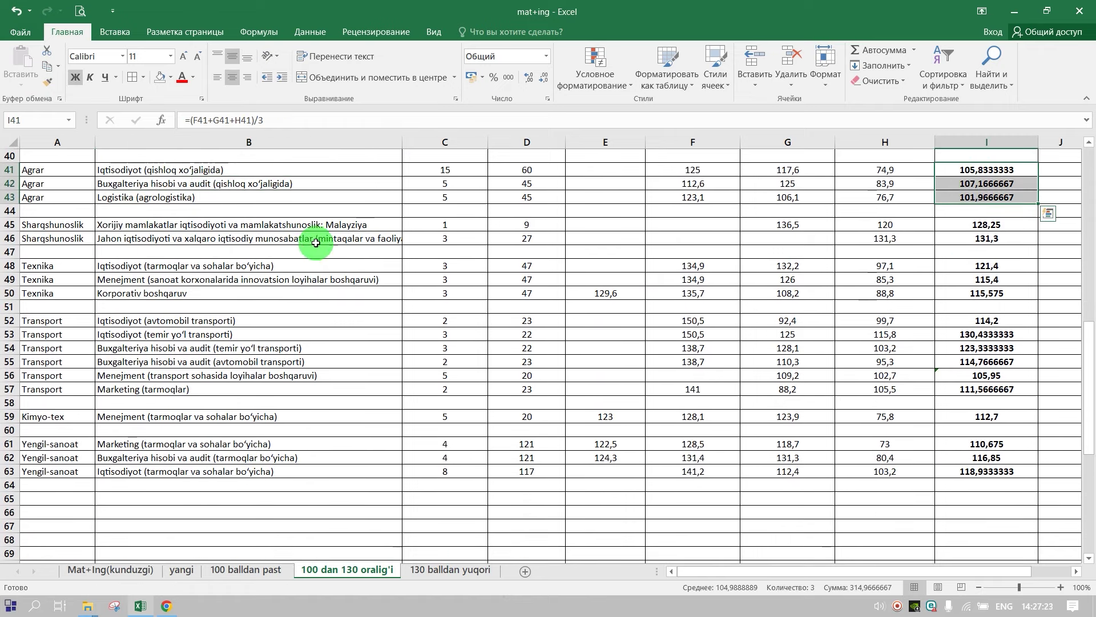
click(175, 241)
scroll(174, 239, down, 1)
scroll(171, 238, up, 1)
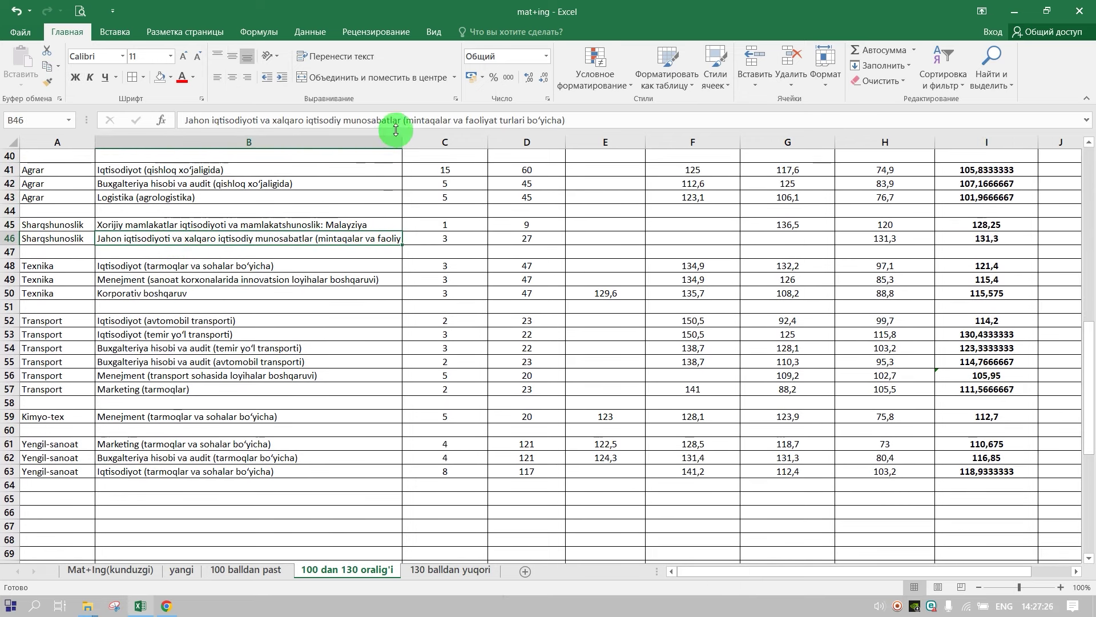
drag(401, 140, 434, 142)
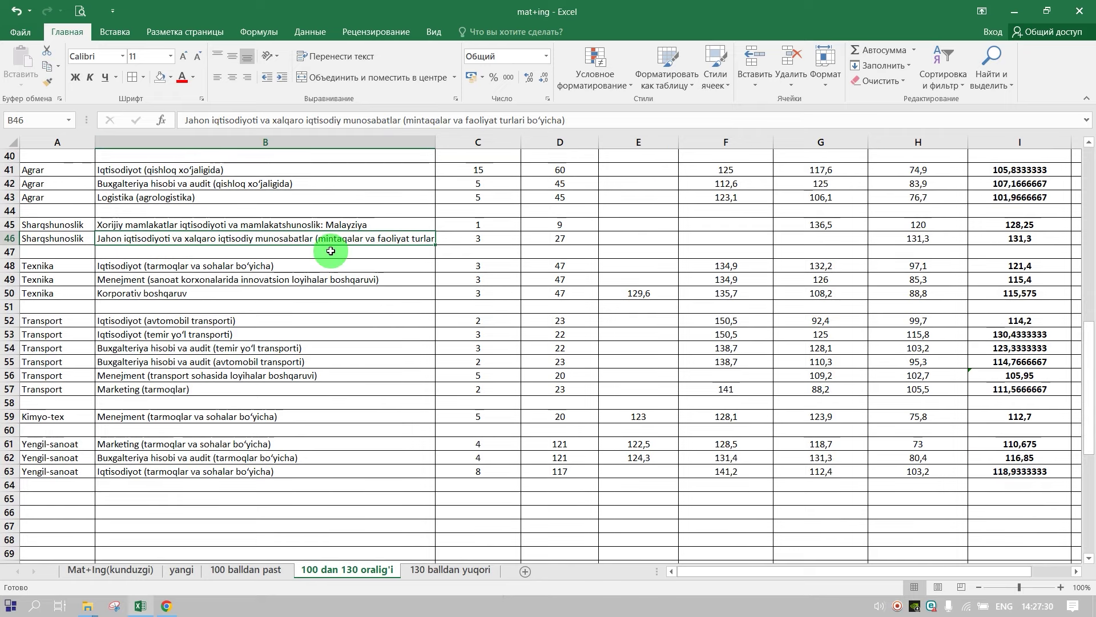
- Review the two Sharqshunoslik programmes and enter 3 as the grant quota of Jahon iqtisodiyoti va xalqaro iqtisodiy munosabatlar
click(197, 225)
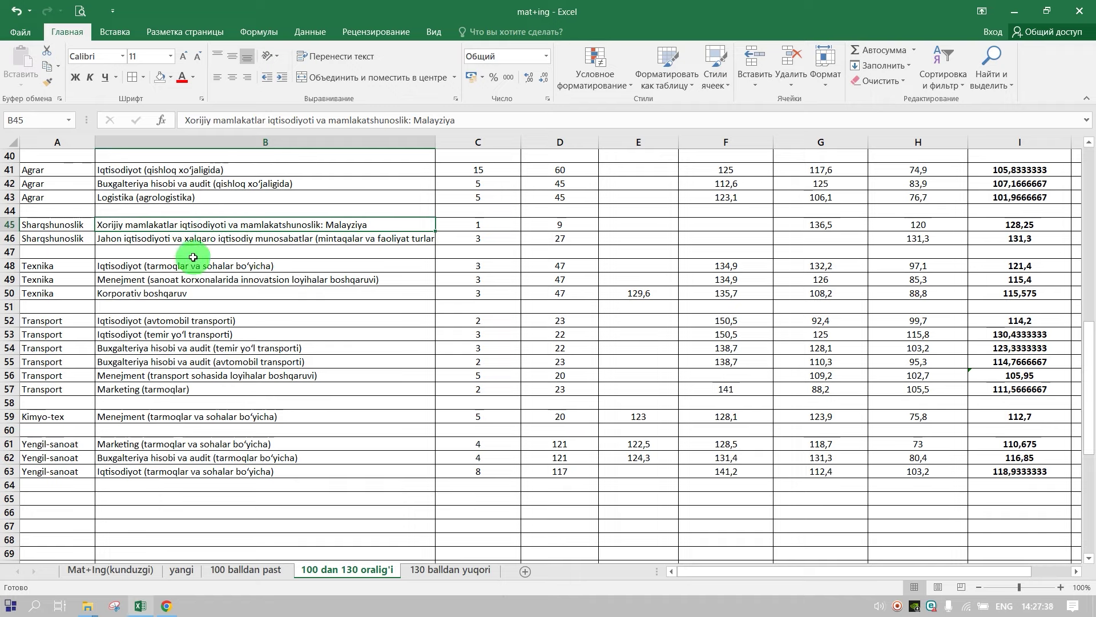
click(196, 239)
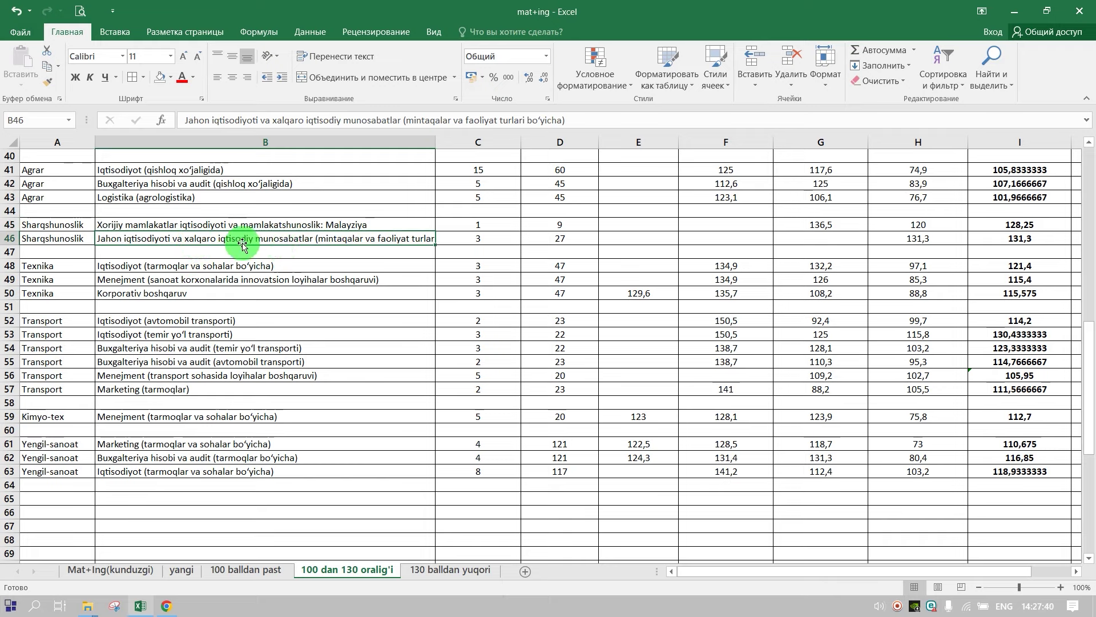
double_click(370, 238)
click(456, 240)
text(3)
key(Return)
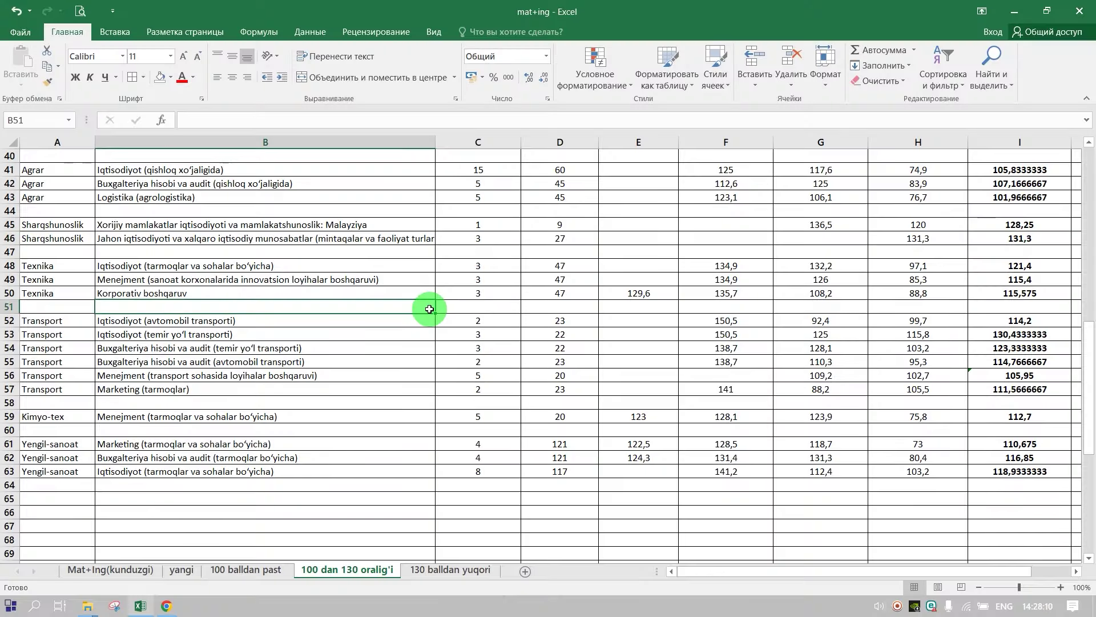
- Look over the three Texnika programmes, from Iqtisodiyot through Menejment to Korporativ boshqaruv
scroll(430, 308, down, 1)
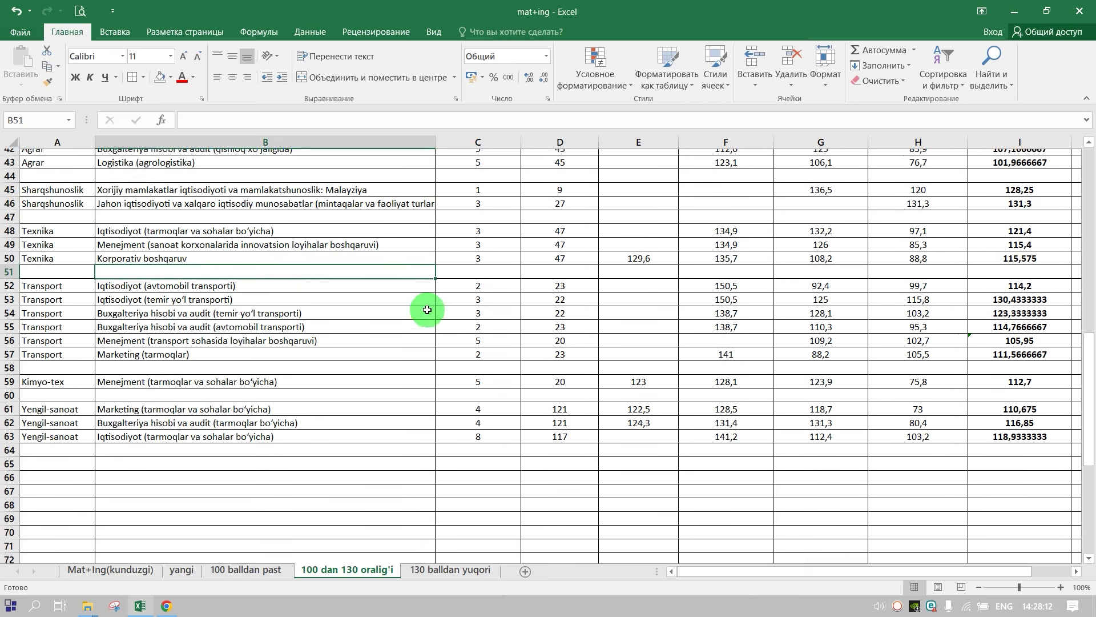
scroll(426, 309, up, 2)
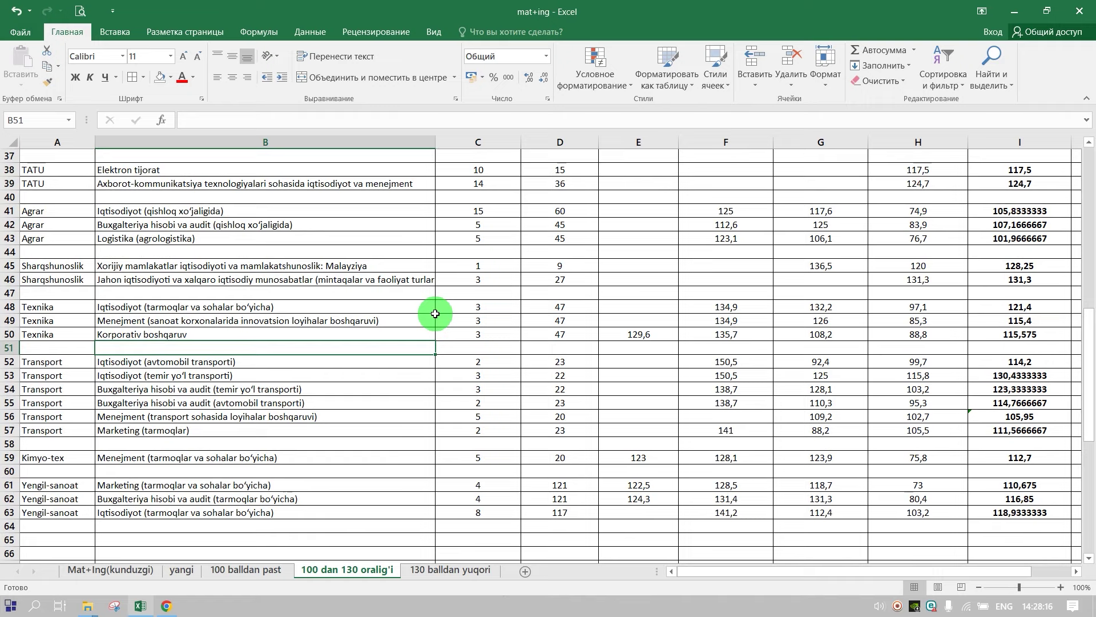
scroll(435, 314, down, 1)
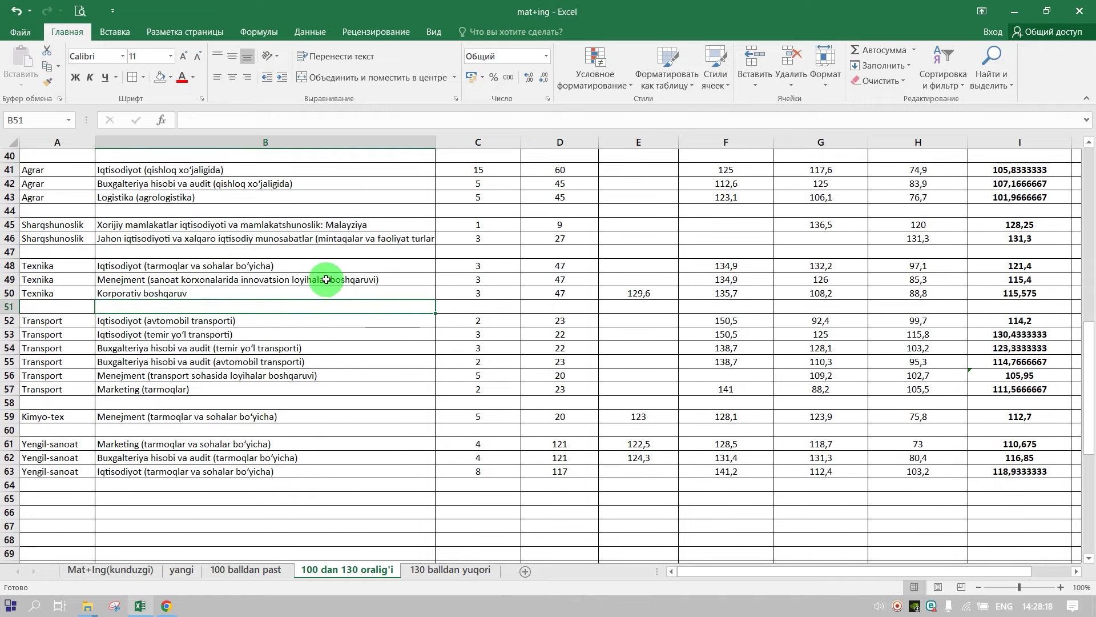
drag(312, 266, 310, 292)
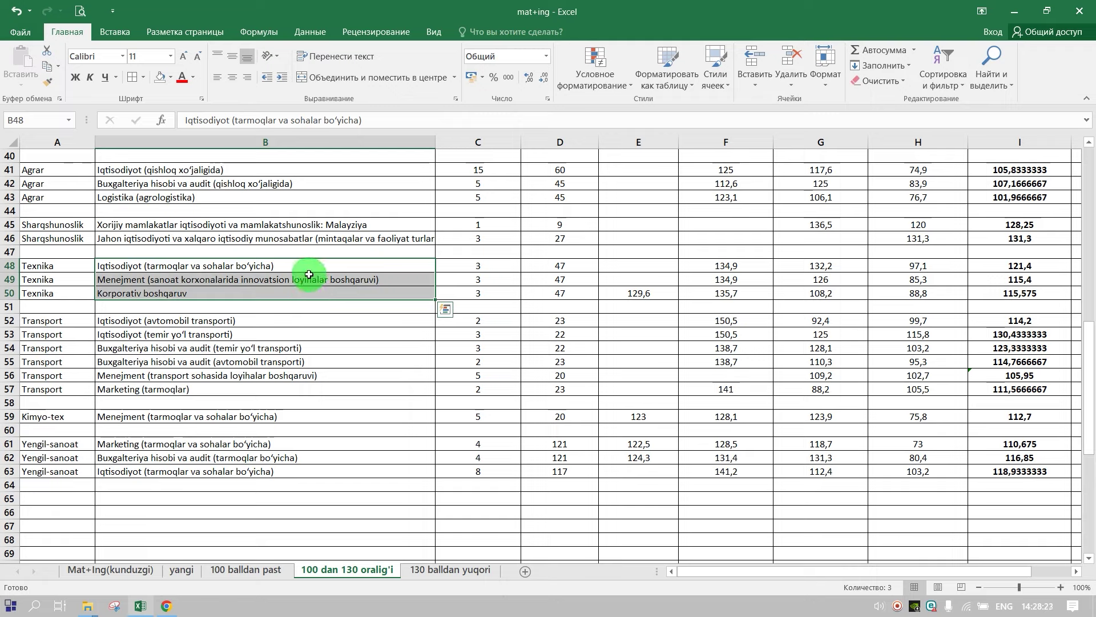
click(259, 281)
click(216, 303)
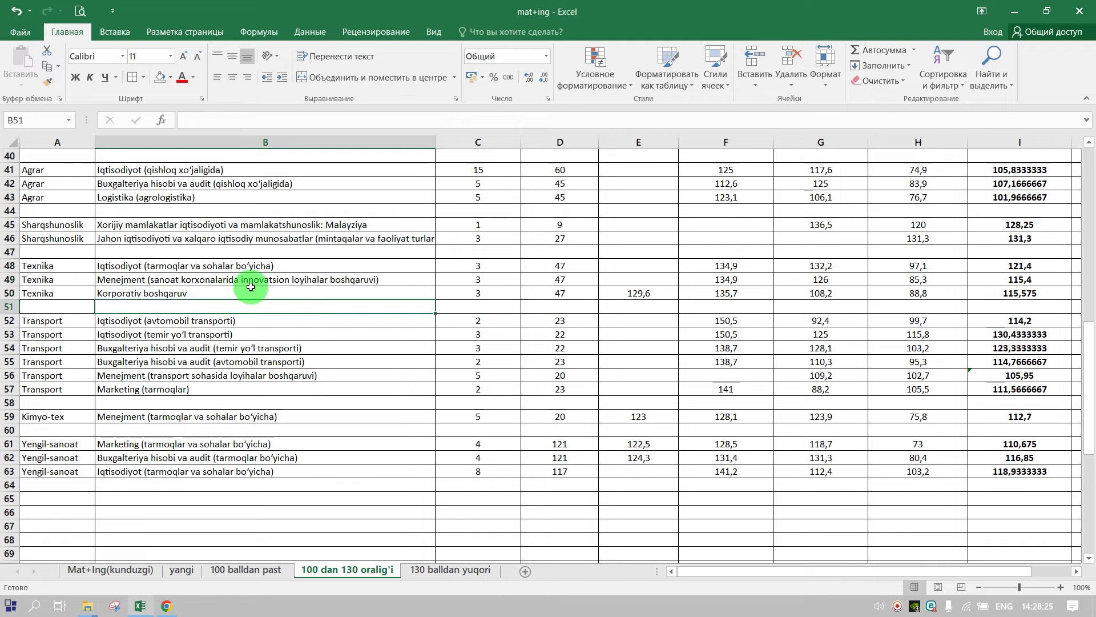